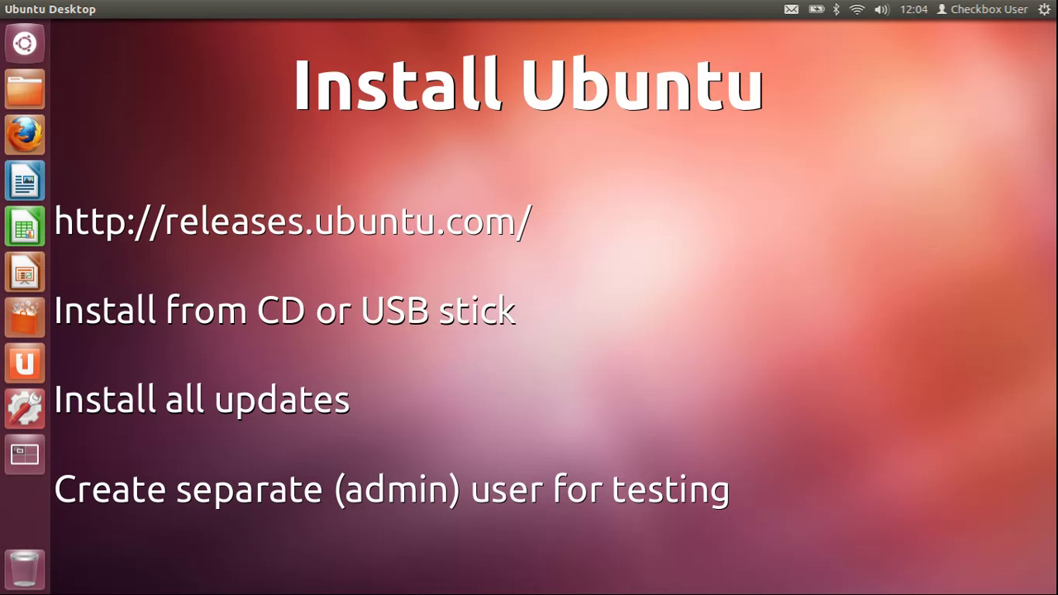
# In Firefox, open the Ubuntu 12.04 LTS release page and highlight its Beta 2 label
pyautogui.hotkey('alt', 'Tab')
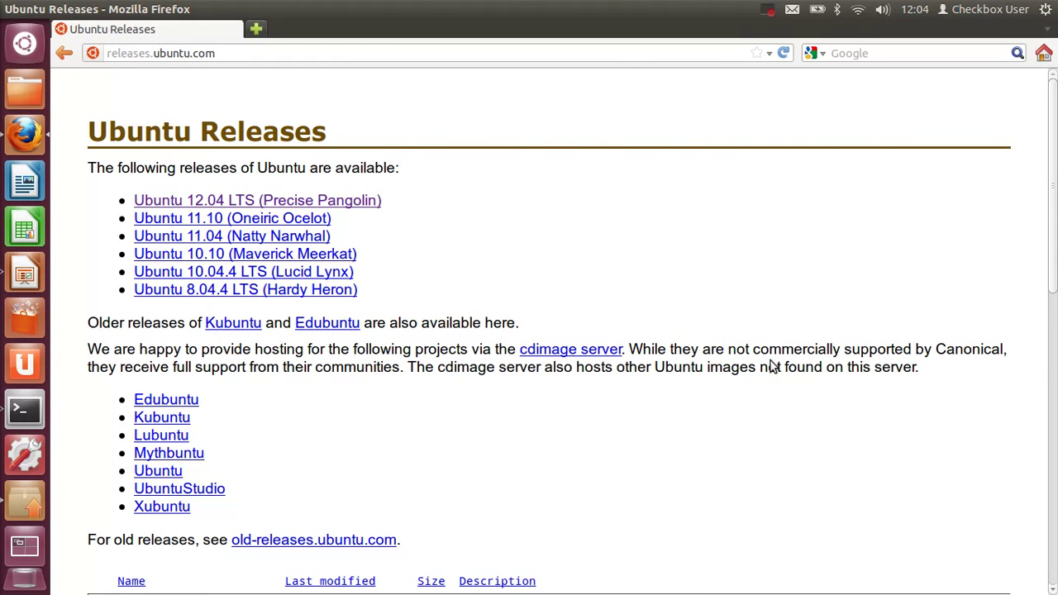
pyautogui.click(219, 204)
pyautogui.moveTo(986, 224); pyautogui.dragTo(817, 238)
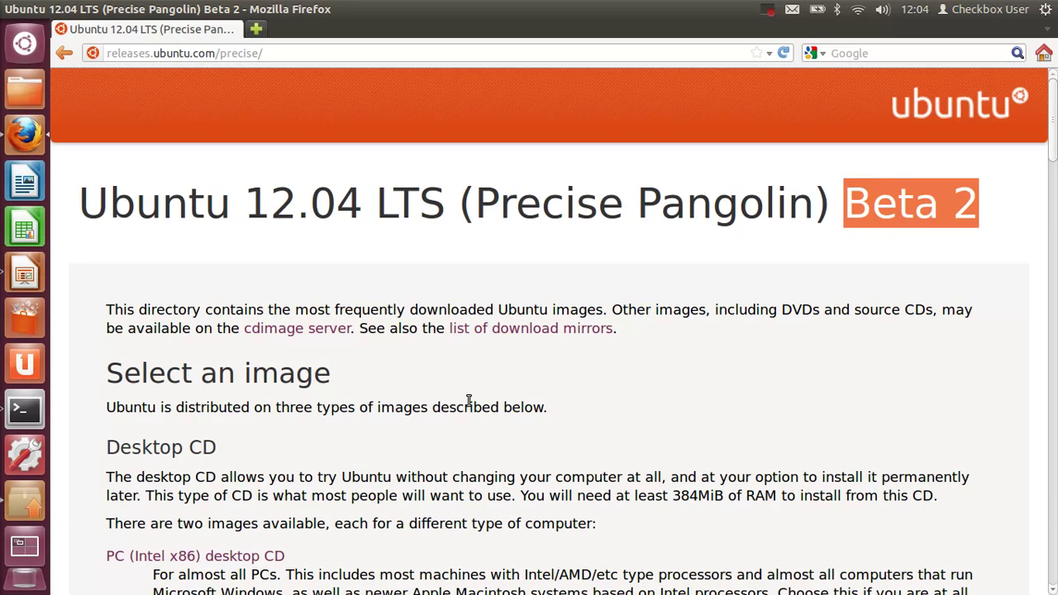
pyautogui.scroll(-20, 470, 402)
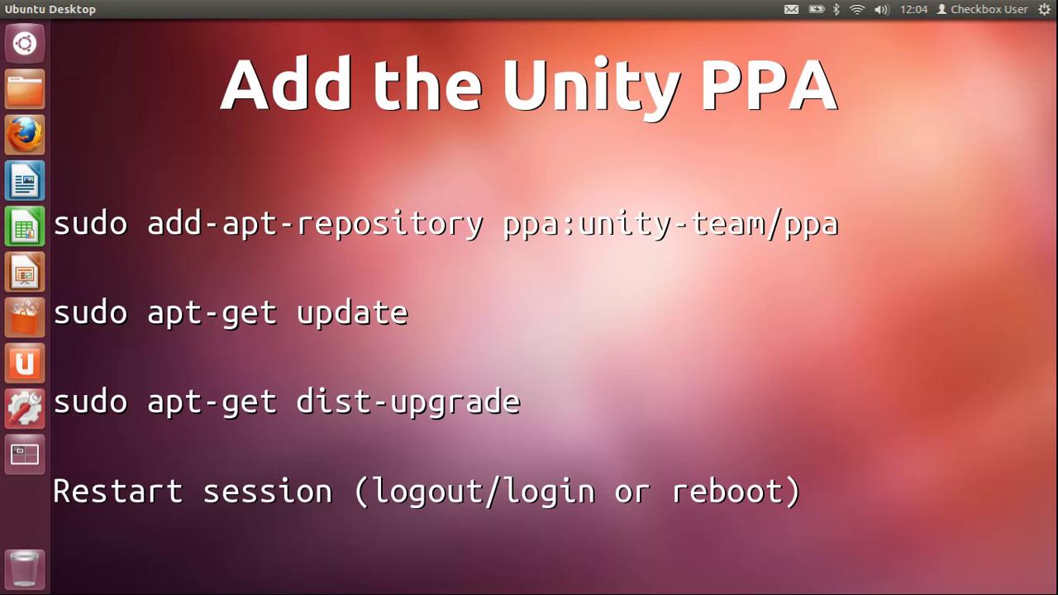
pyautogui.hotkey('ctrl', 'alt', 'Right')
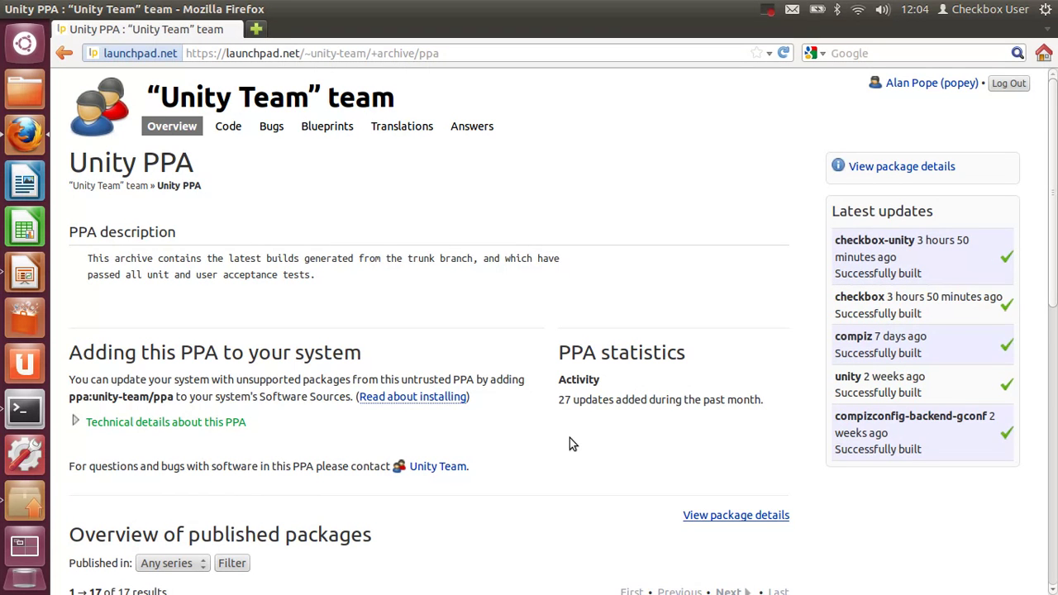
pyautogui.scroll(-10, 569, 444)
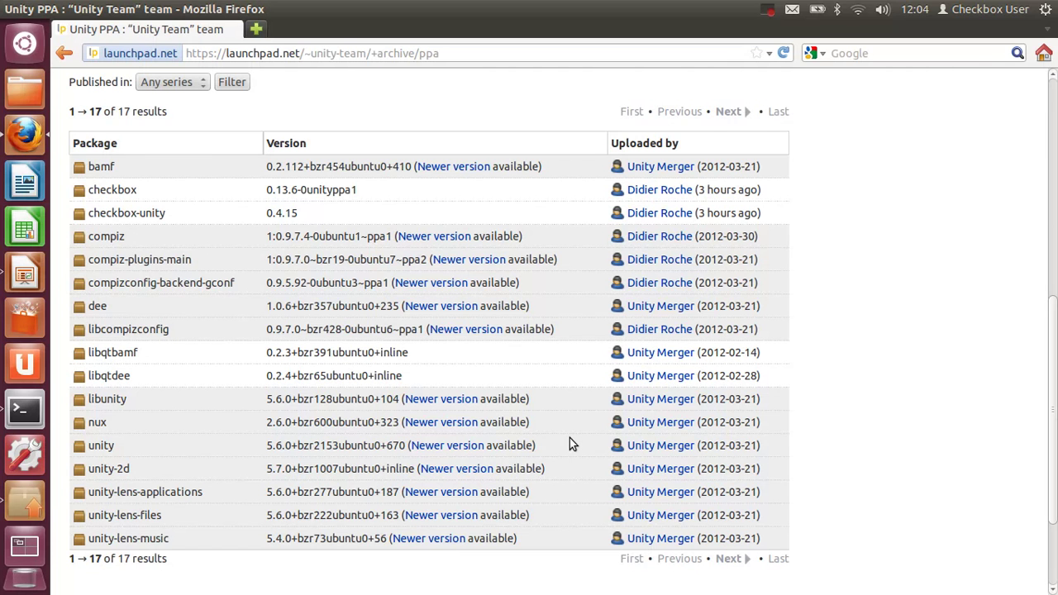
pyautogui.scroll(10, 570, 438)
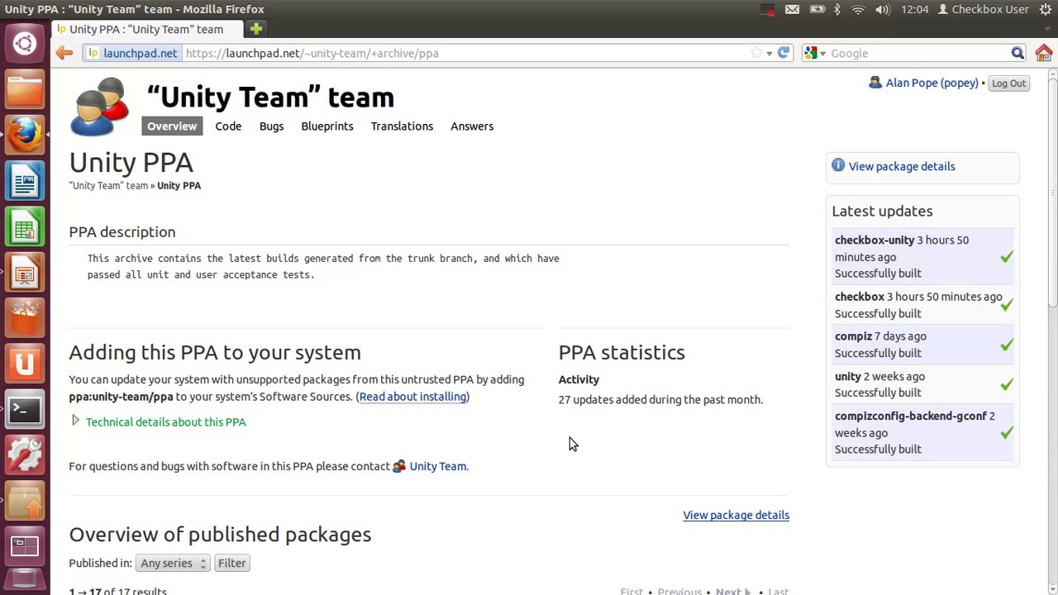
pyautogui.hotkey('ctrl', 'alt', 'Left')
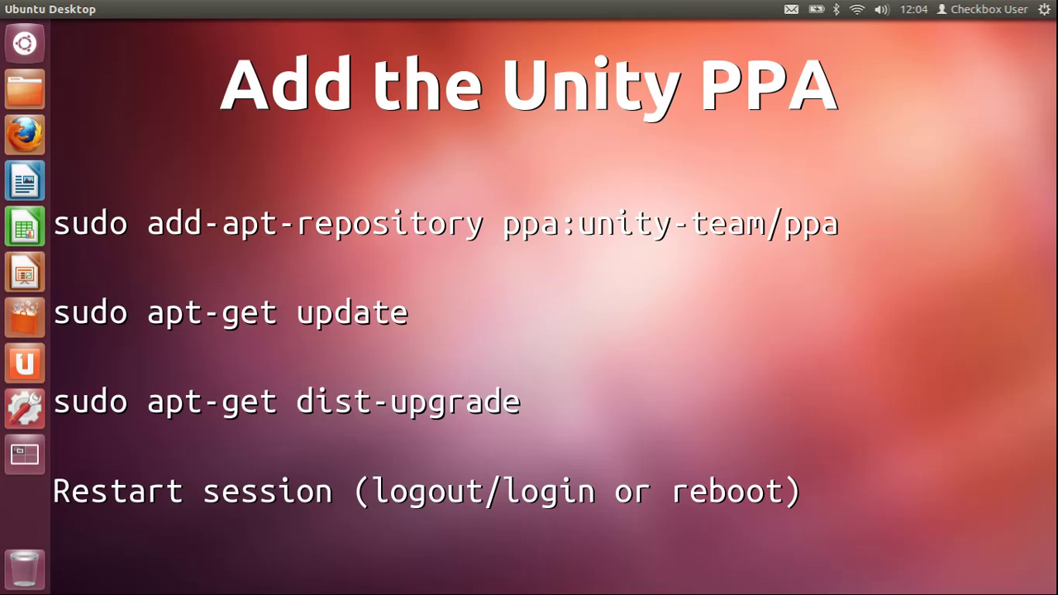
# Run 'sudo add-apt-repository ppa:unity-team/ppa' in the terminal and enter the administrator password
pyautogui.hotkey('ctrl', 'alt', 'Right')
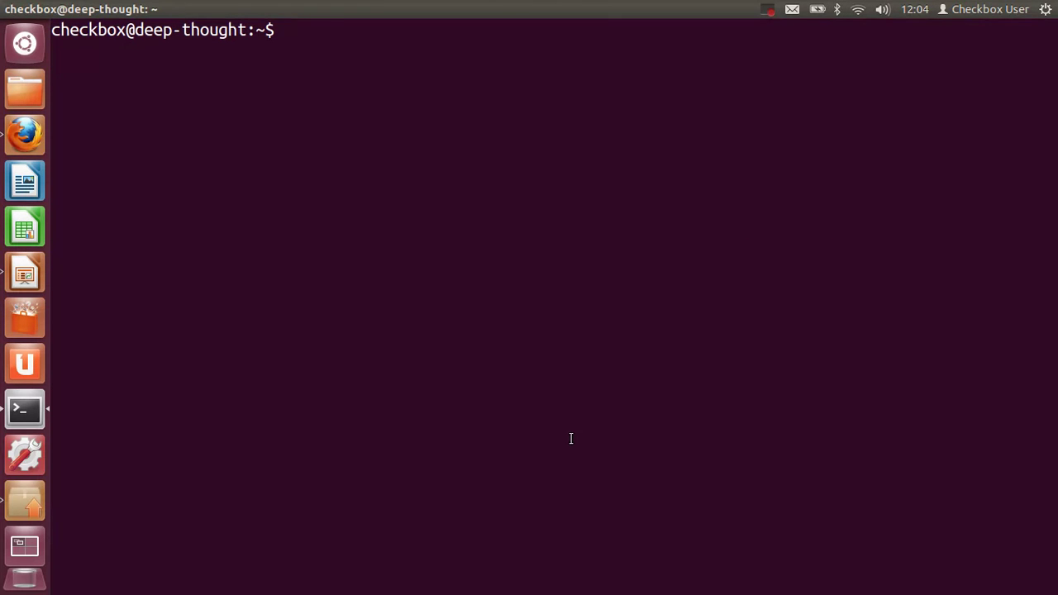
pyautogui.write('sudo add')
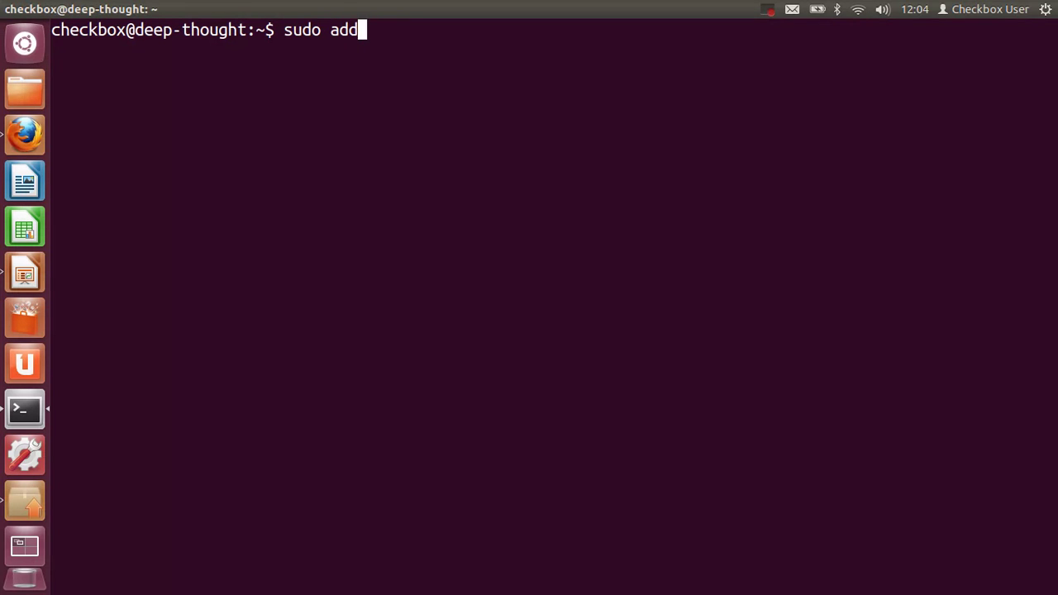
pyautogui.write('-apt-repos')
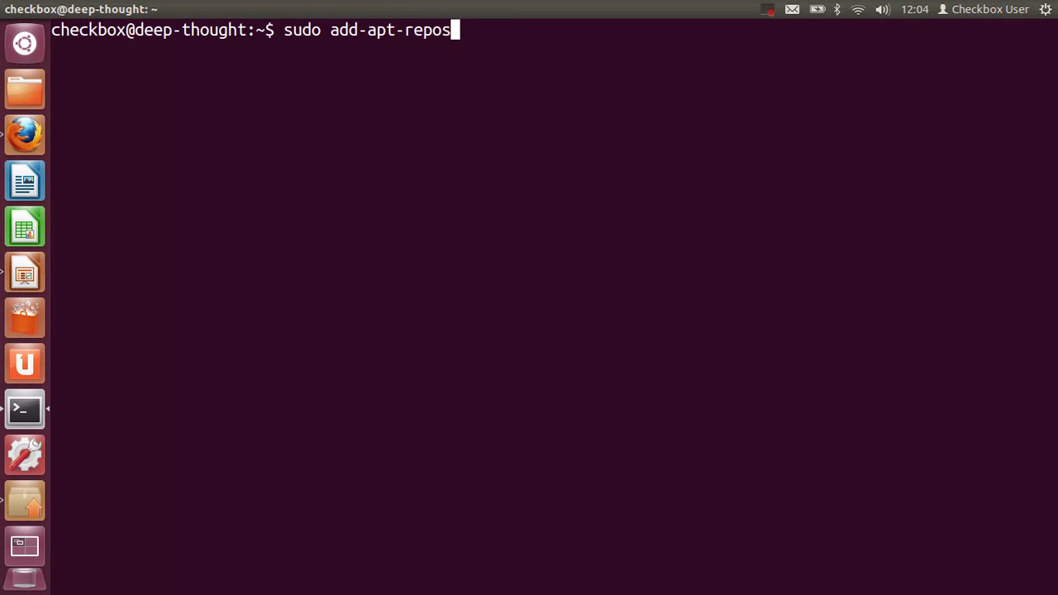
pyautogui.press('Tab')
pyautogui.write('ppa')
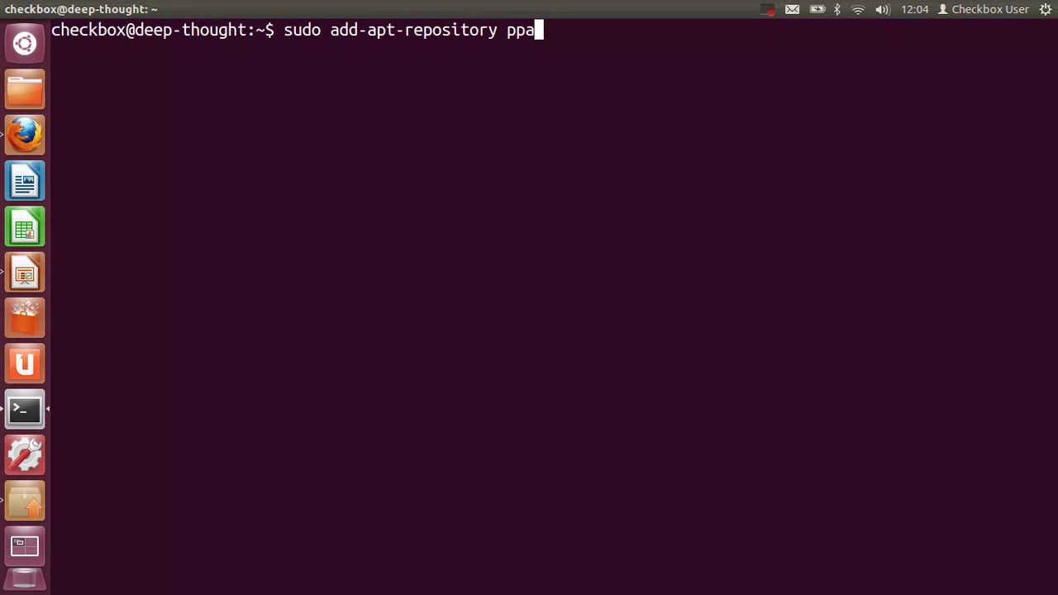
pyautogui.write(':unity-team/ppa')
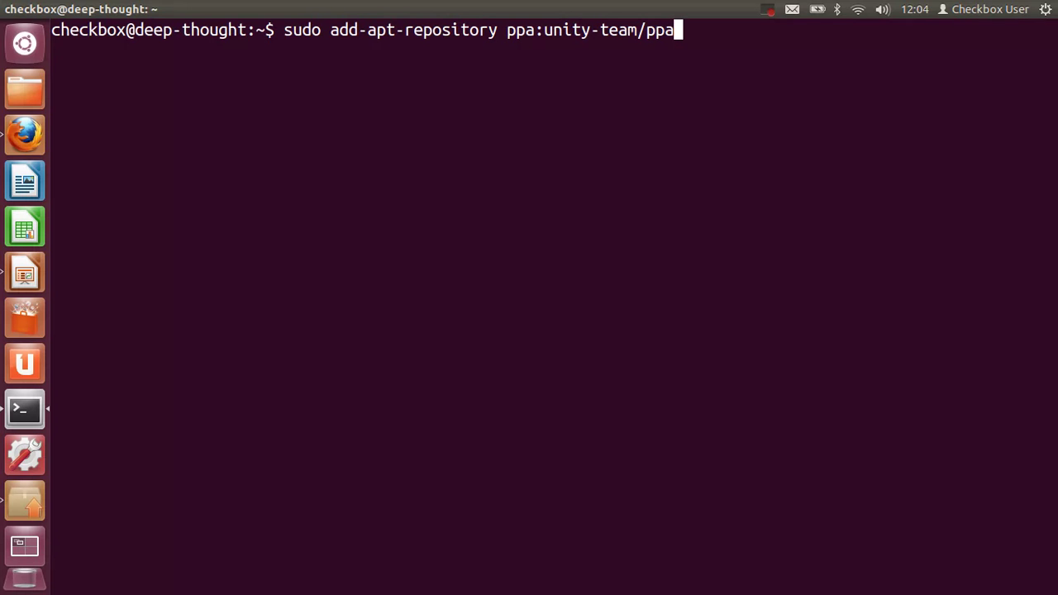
pyautogui.press('Return')
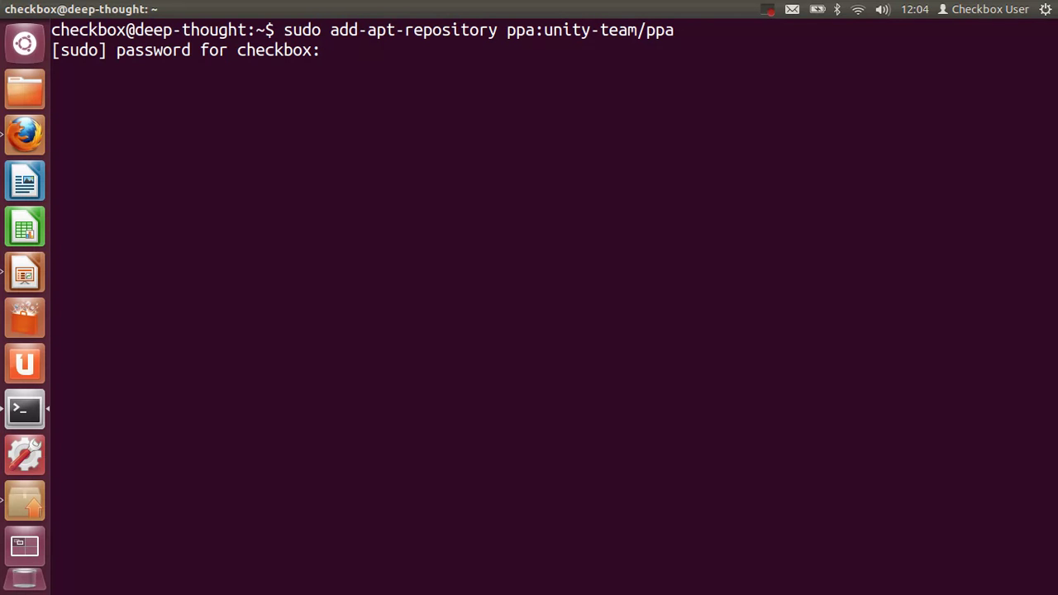
pyautogui.press('Return')
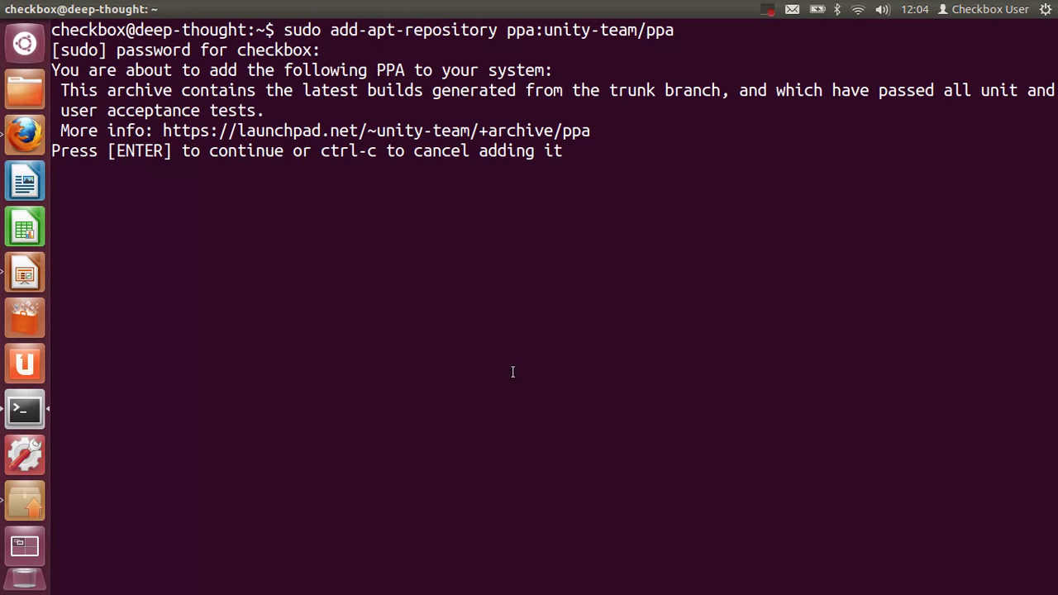
# Compare the PPA description and More info address with the Unity PPA web page
pyautogui.tripleClick(373, 97)
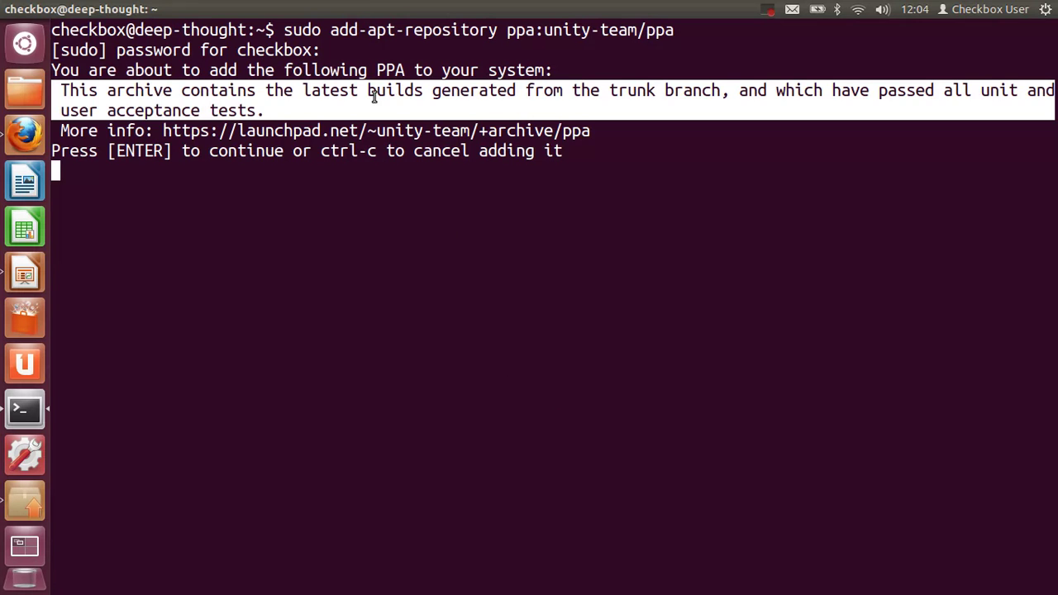
pyautogui.hotkey('alt', 'Tab')
pyautogui.tripleClick(322, 261)
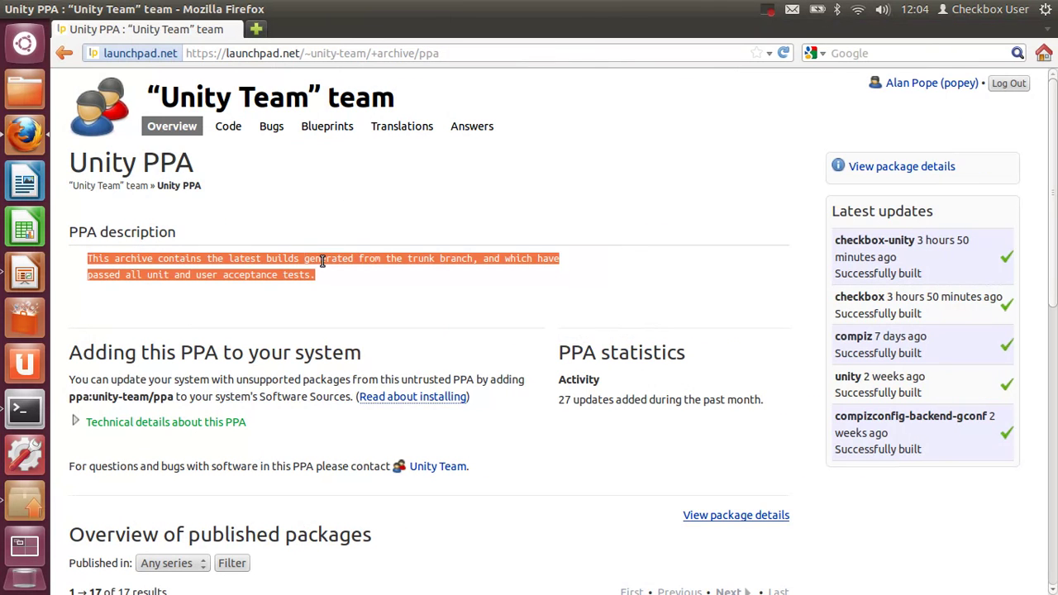
pyautogui.hotkey('alt', 'Tab')
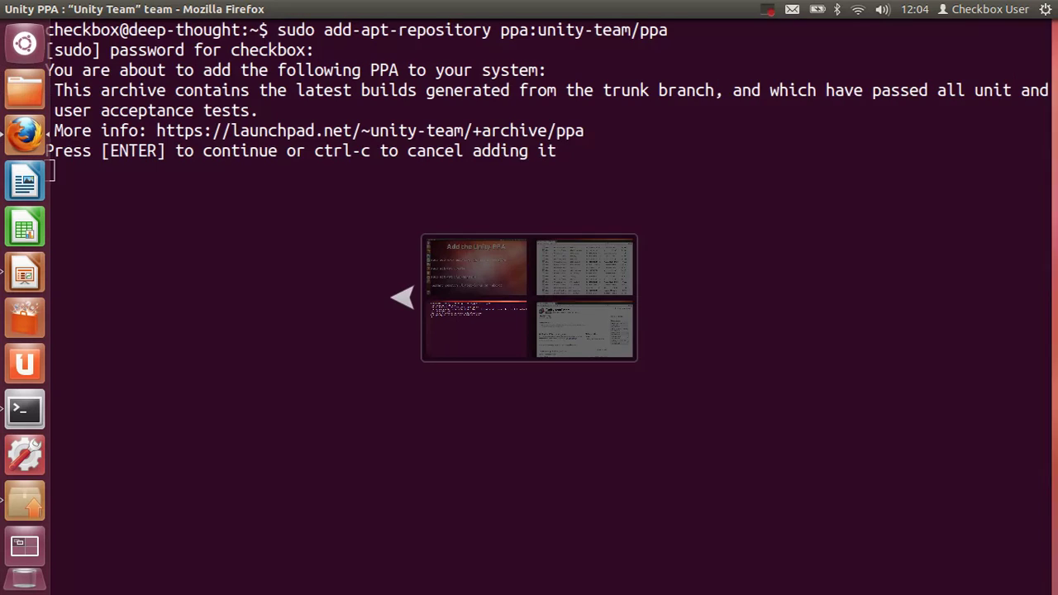
pyautogui.doubleClick(299, 137)
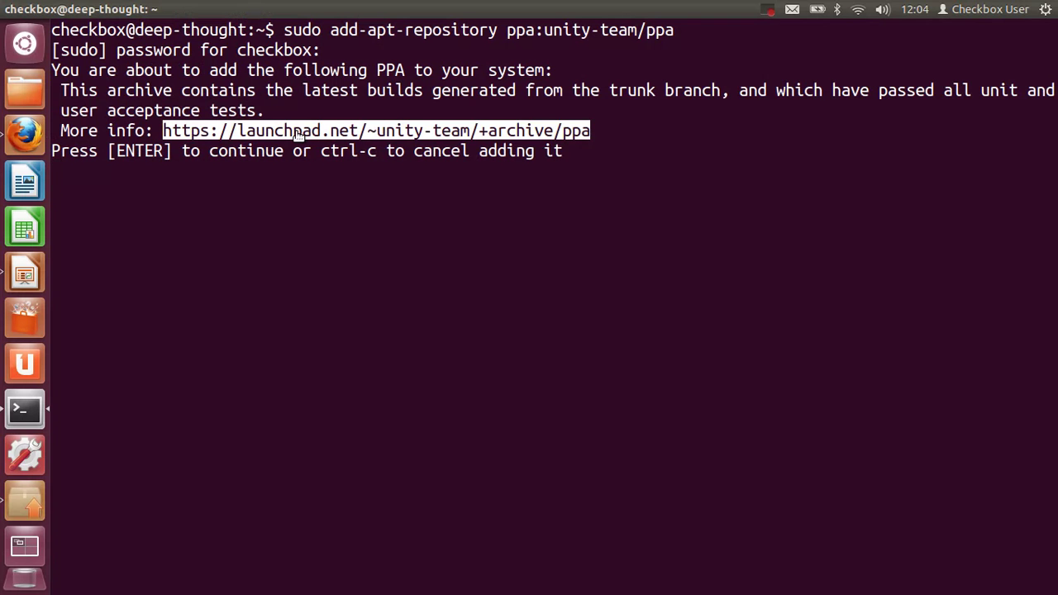
pyautogui.hotkey('alt', 'Tab')
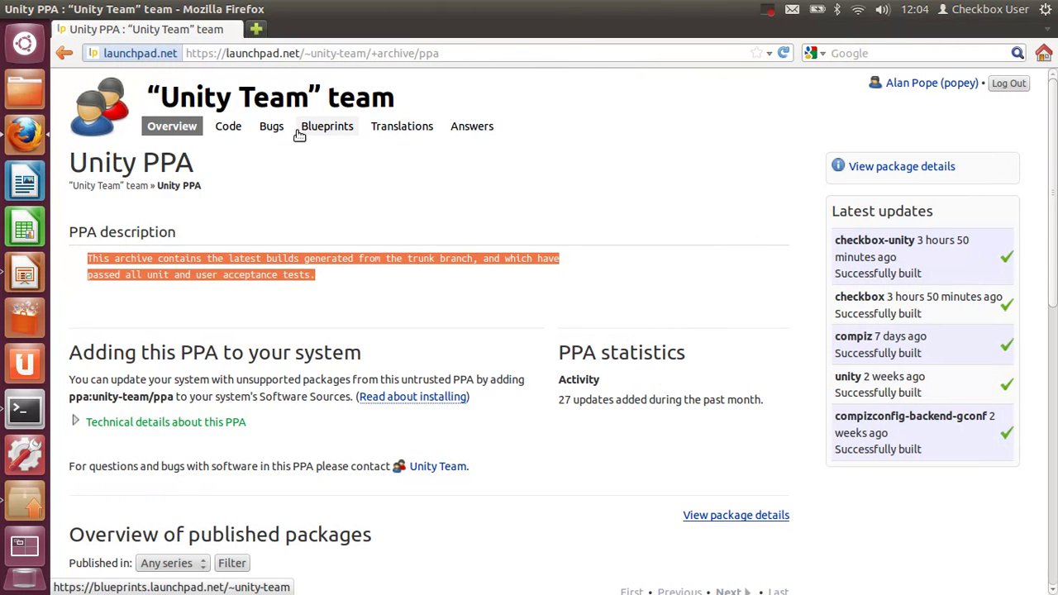
pyautogui.click(352, 57)
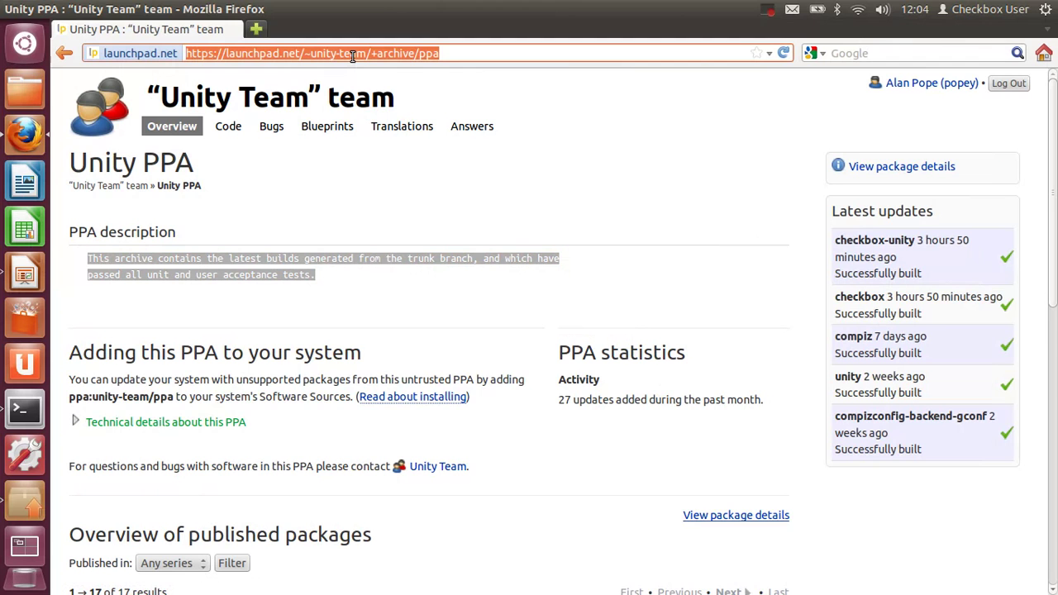
pyautogui.hotkey('alt', 'Tab')
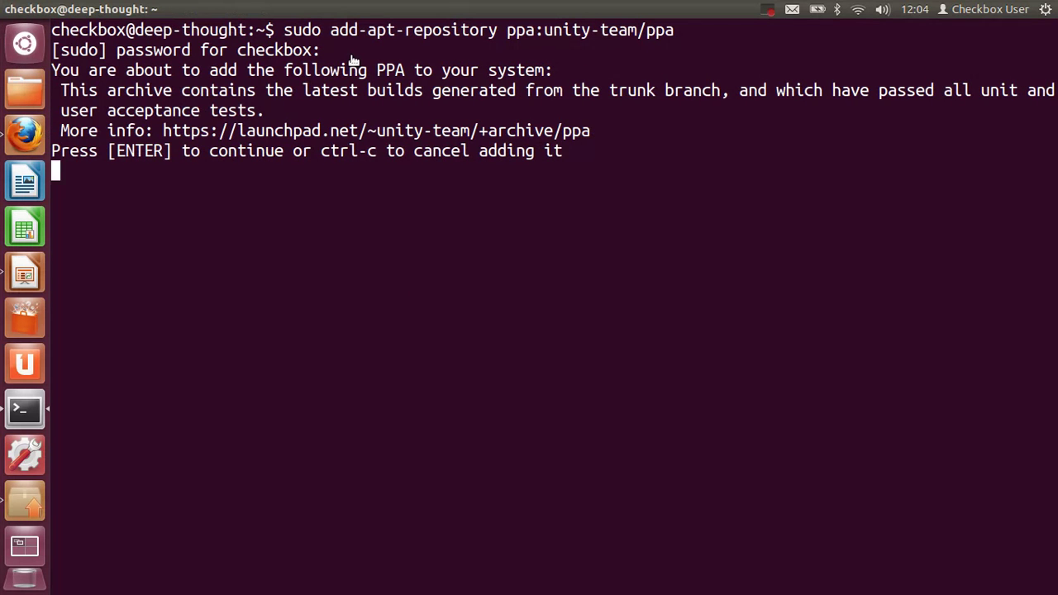
# Confirm adding the PPA, then draft an apt-get dist-upgrade line and cancel it
pyautogui.press('Return')
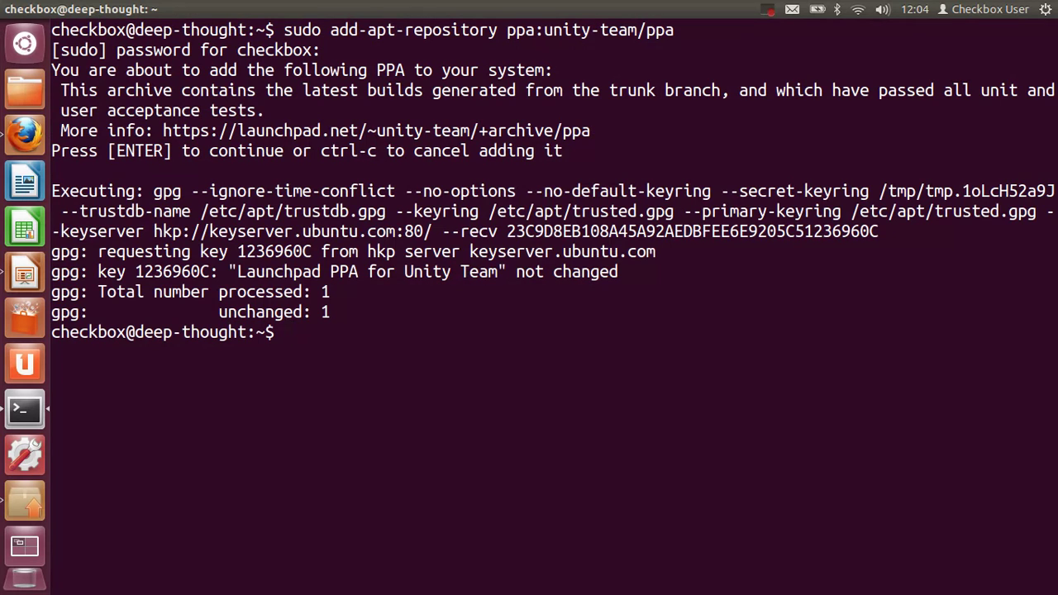
pyautogui.write('sudo apt-get update')
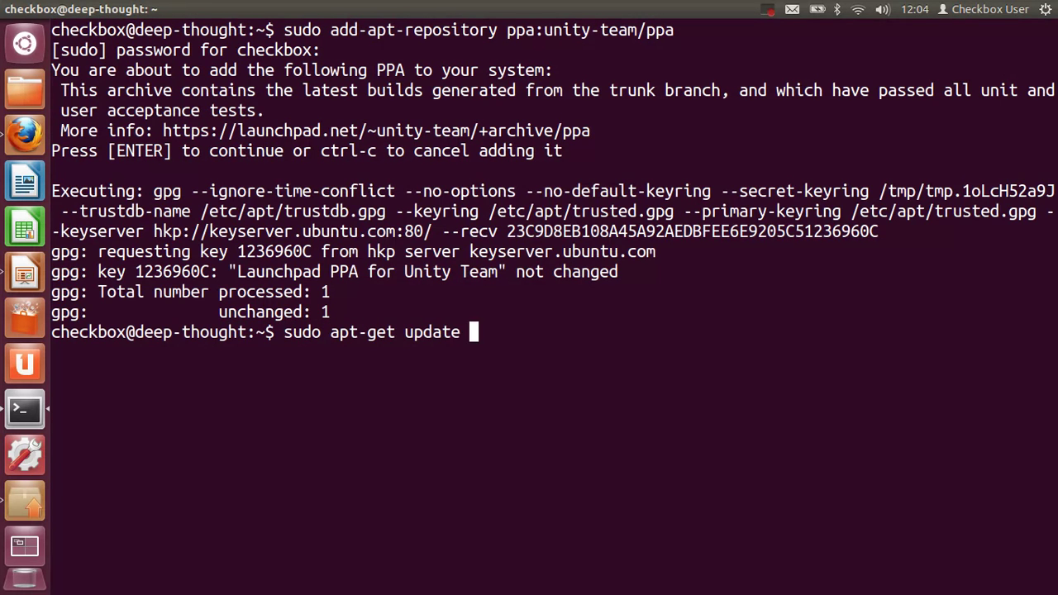
pyautogui.press('BackSpace')
pyautogui.press('BackSpace')
pyautogui.press('BackSpace')
pyautogui.press('BackSpace')
pyautogui.press('BackSpace')
pyautogui.press('BackSpace')
pyautogui.press('BackSpace')
pyautogui.write('dist-upgrad')
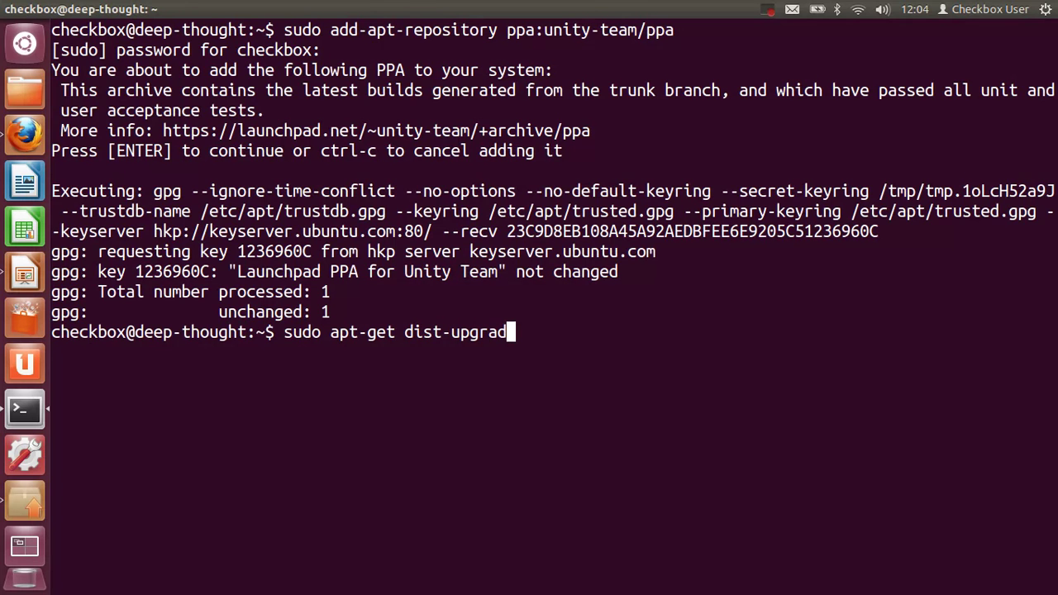
pyautogui.hotkey('ctrl', 'c')
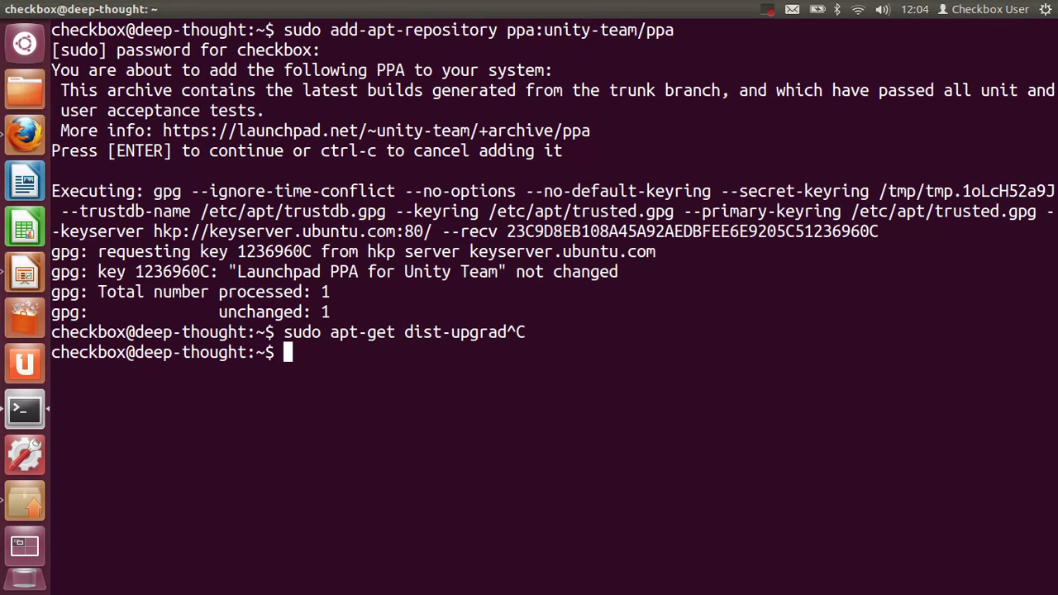
# Launch Update Manager from the launcher to check pending updates
pyautogui.click(25, 502)
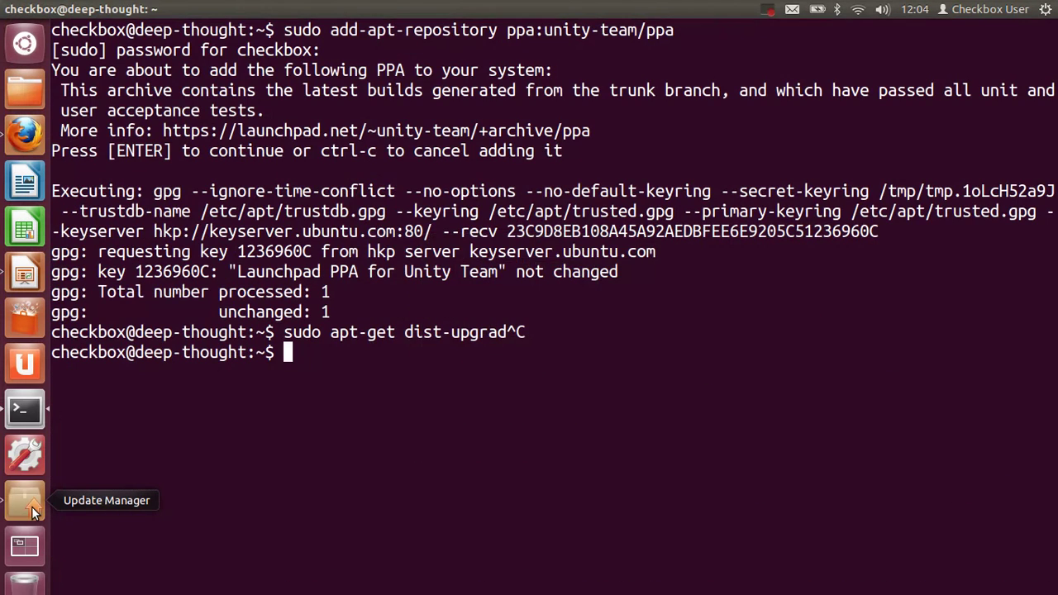
# Open the Dash and search for 'uni' to list Unity Testing
pyautogui.hotkey('ctrl', 'c')
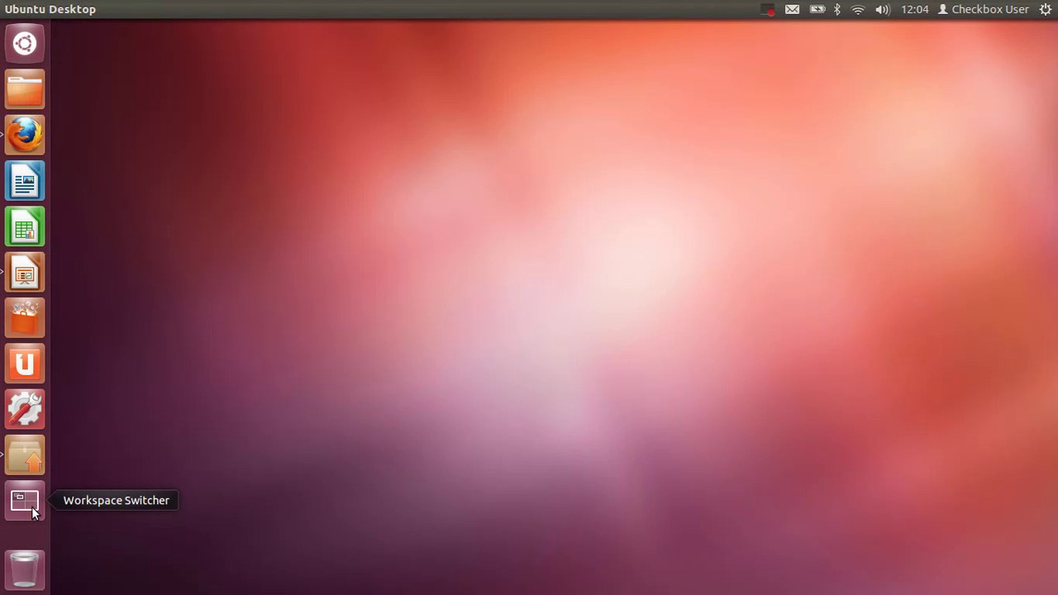
pyautogui.press('super')
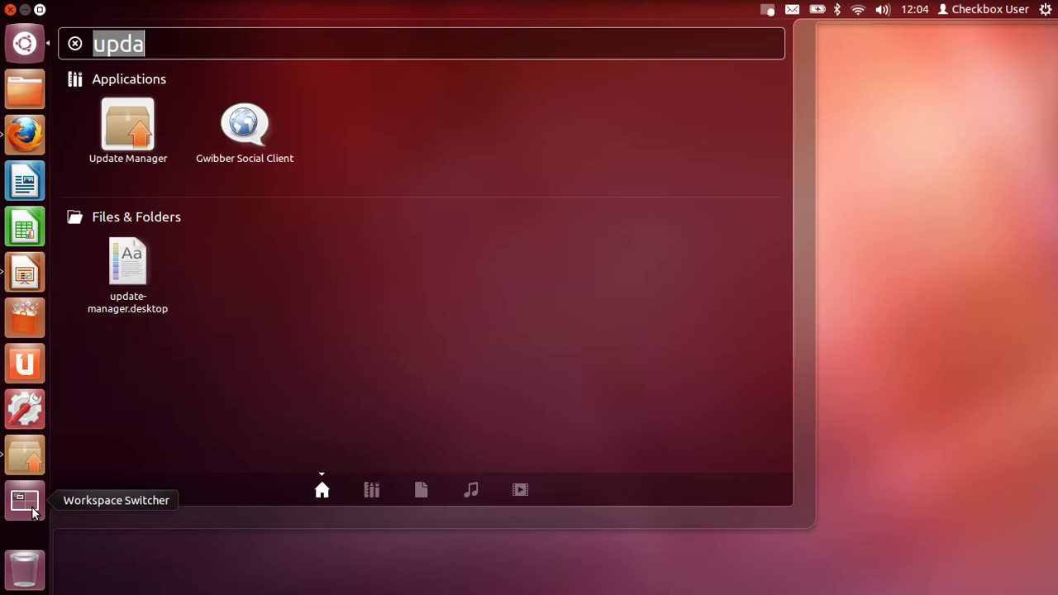
pyautogui.write('uni')
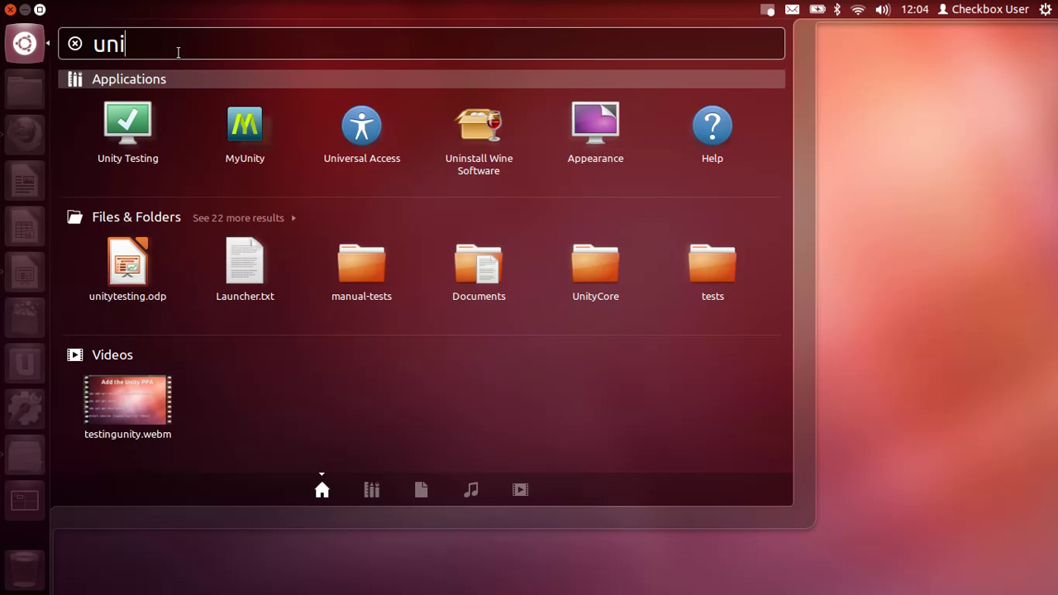
# Launch Unity Testing and place its window, made taller, at the upper right
pyautogui.click(128, 134)
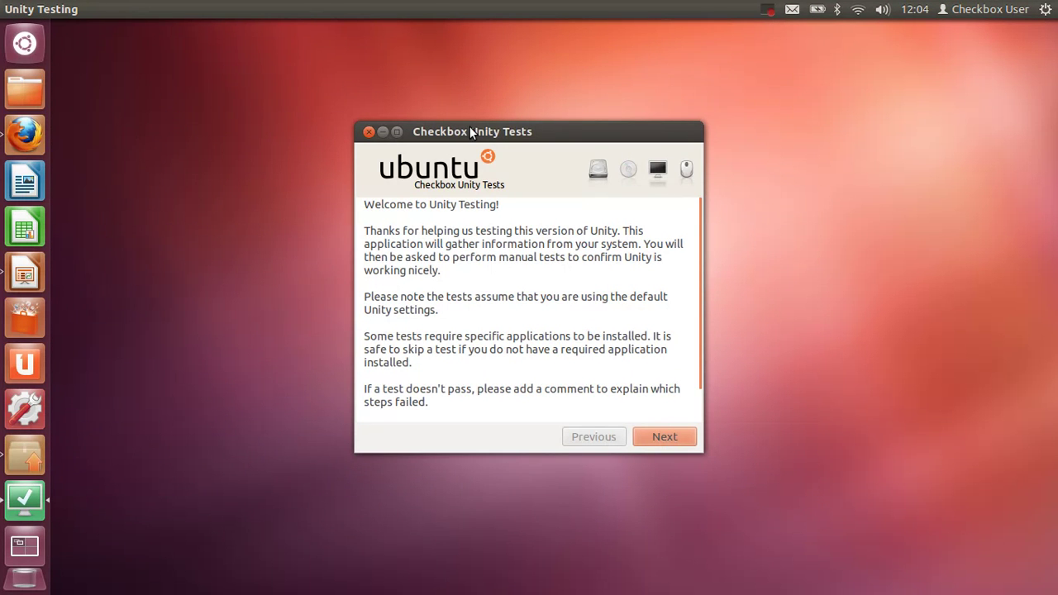
pyautogui.moveTo(477, 125); pyautogui.dragTo(814, 44)
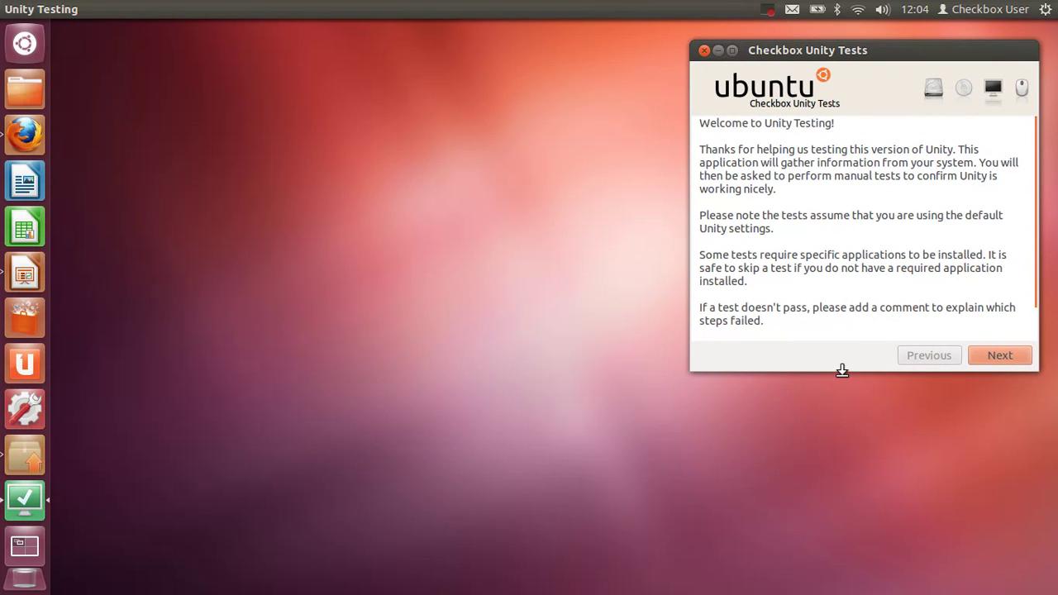
pyautogui.moveTo(838, 371); pyautogui.dragTo(854, 572)
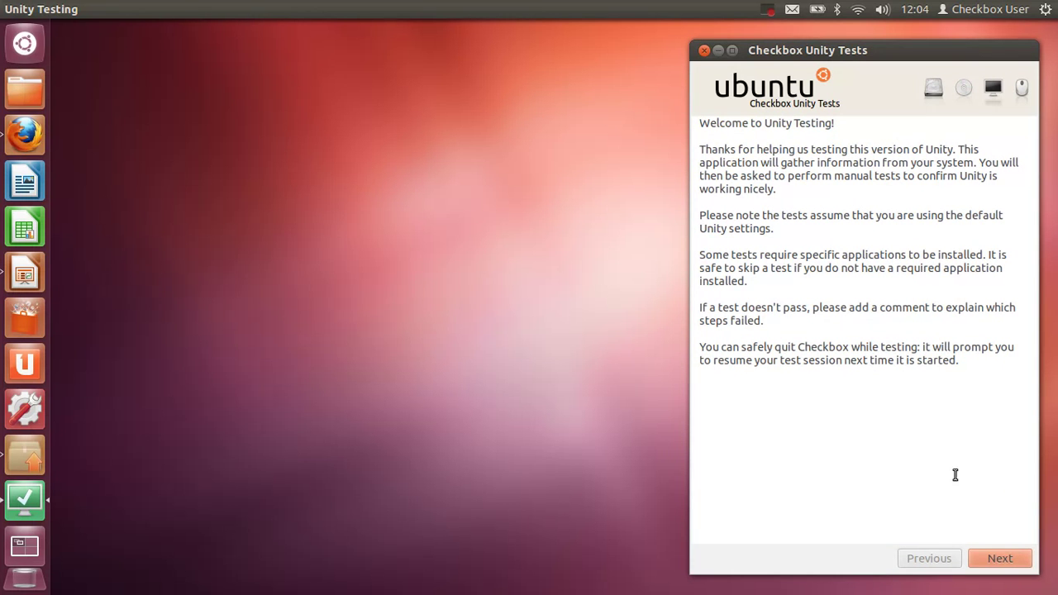
# Continue past the welcome page and authenticate with the administrator password
pyautogui.click(1001, 554)
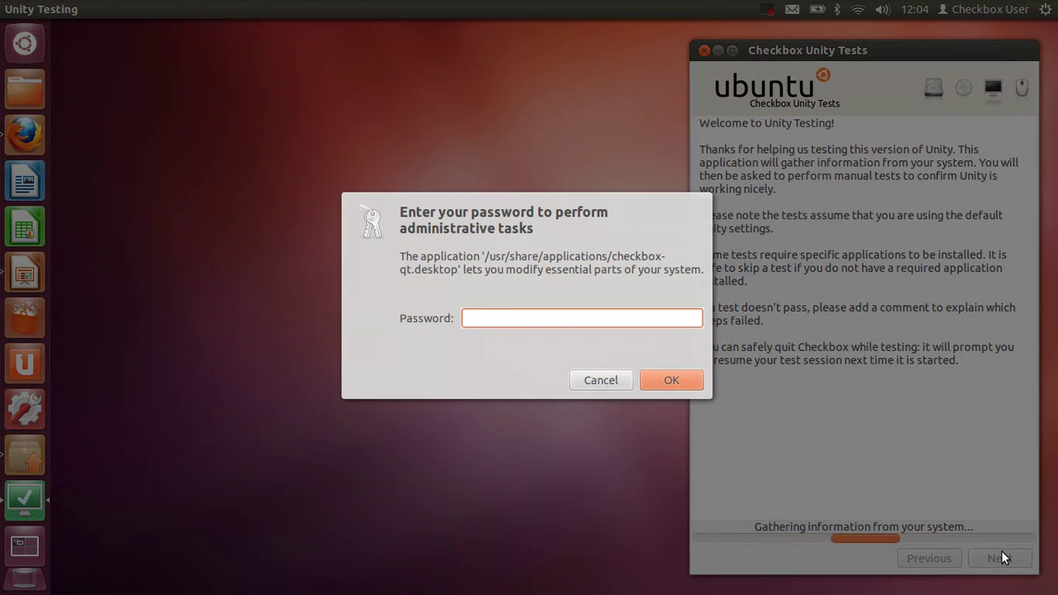
pyautogui.write('••••••••••')
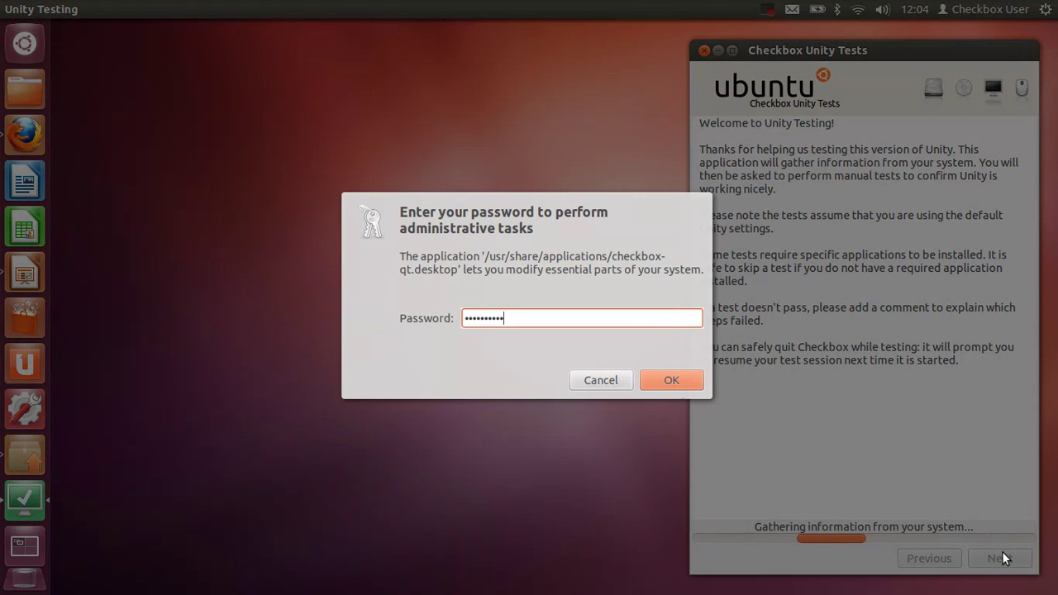
pyautogui.press('Return')
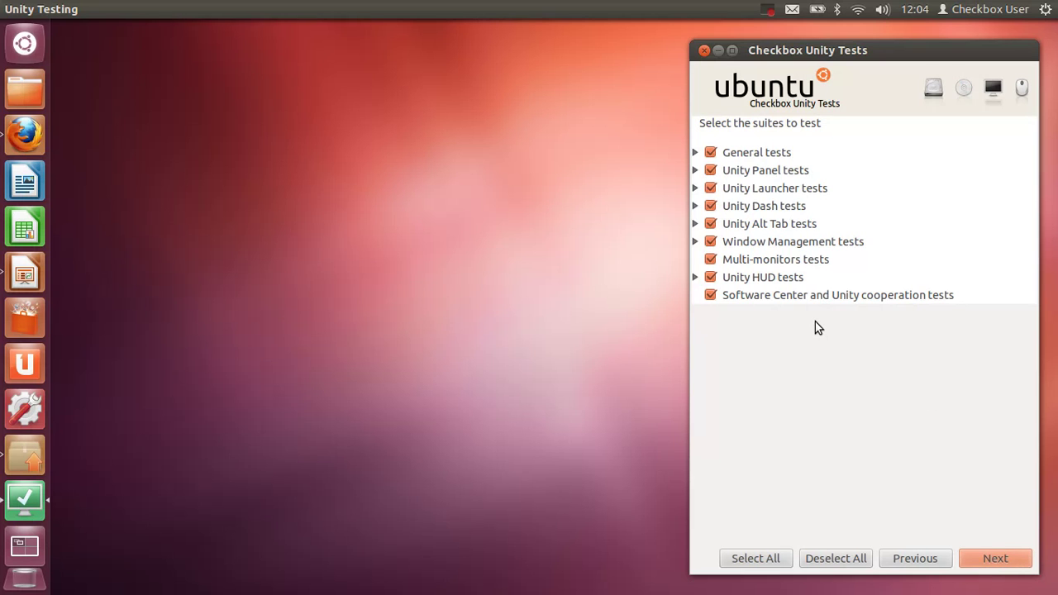
# Uncheck the Multi-monitors tests suite in the suite list
pyautogui.click(710, 260)
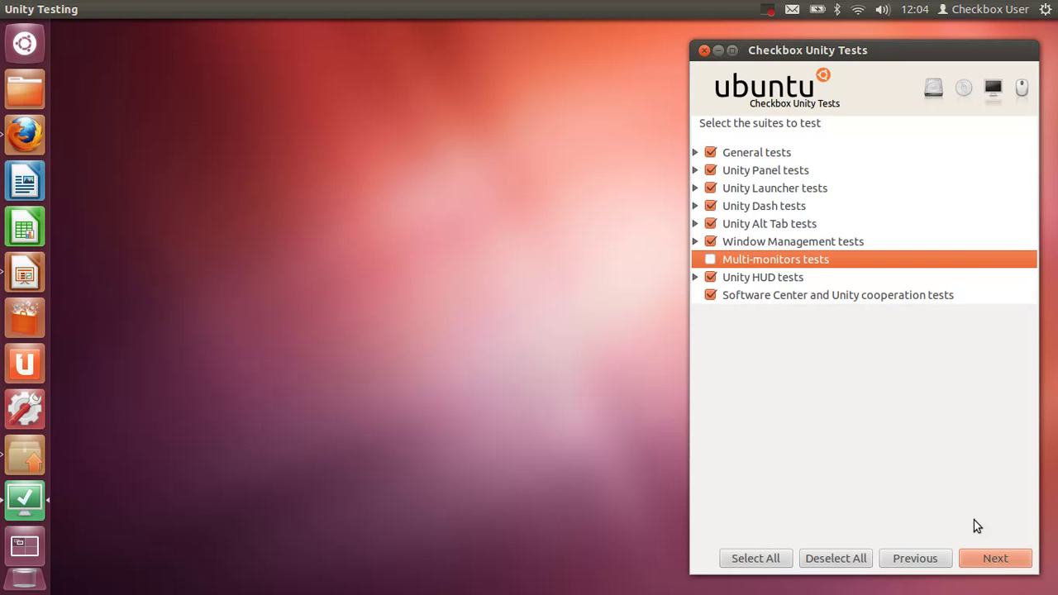
# Start the selected suites and, at unity/startup, click into the further information notes
pyautogui.click(996, 559)
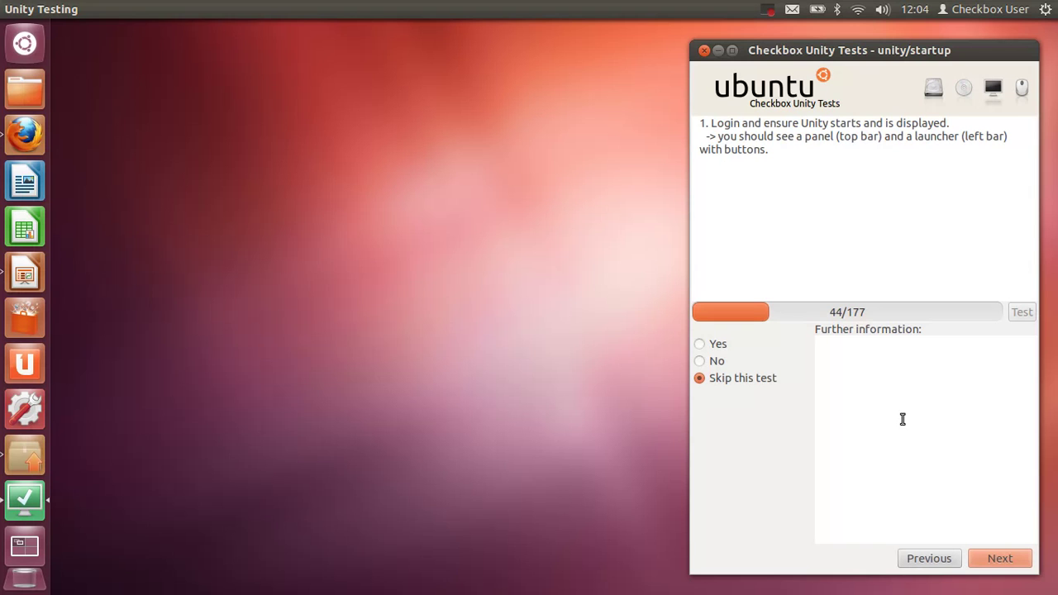
pyautogui.click(875, 414)
# Answer Yes for unity/startup, then No for unity/i18n and start a failure note
pyautogui.click(718, 346)
pyautogui.click(1016, 564)
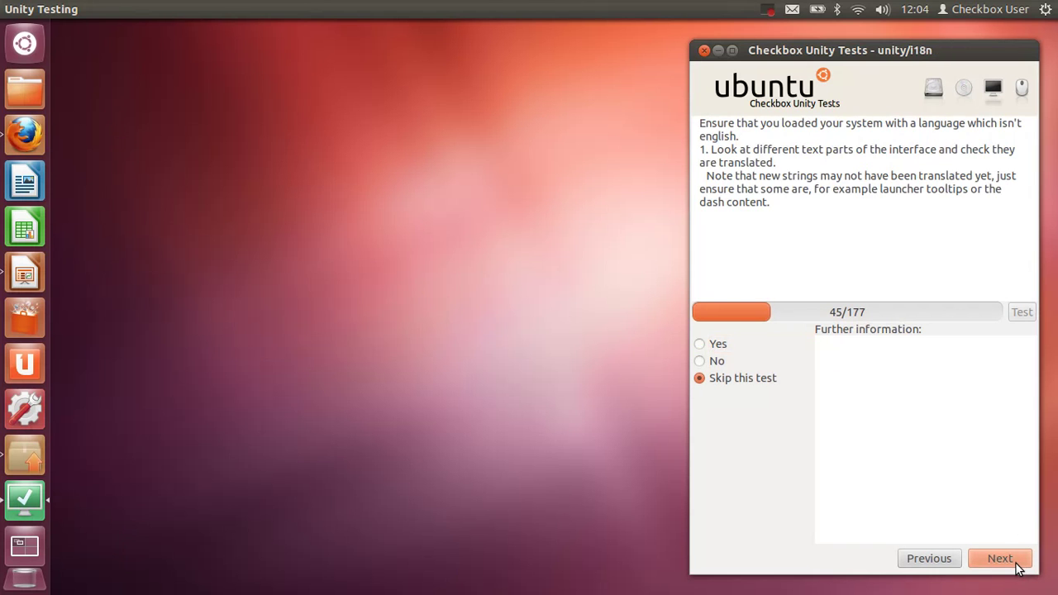
pyautogui.click(709, 361)
pyautogui.click(848, 371)
# Open a terminal, shift it down and right, and type 'ubuntu-bug unity'
pyautogui.hotkey('ctrl', 'alt', 't')
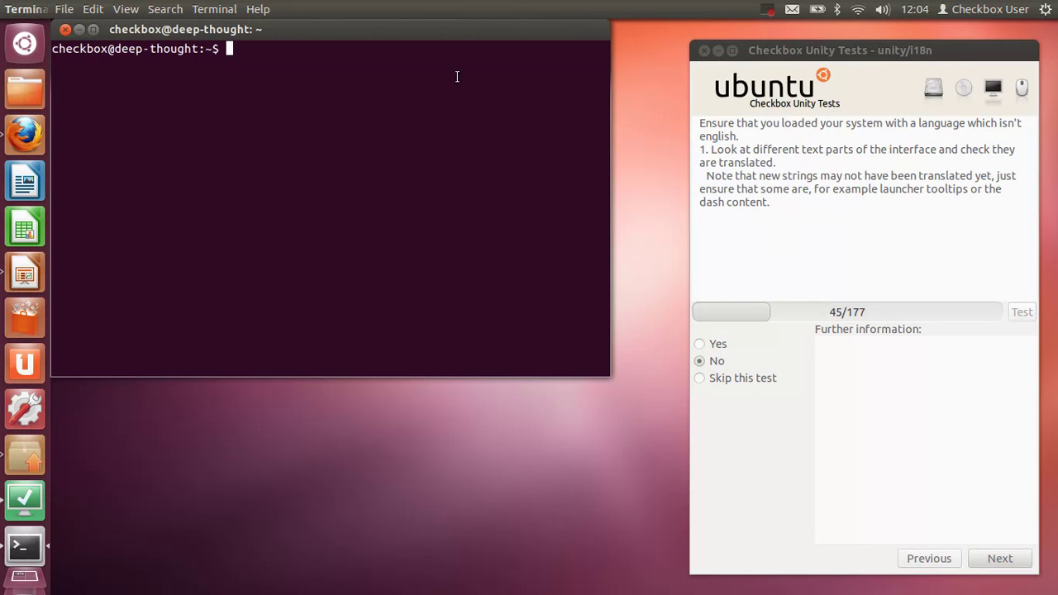
pyautogui.moveTo(337, 34); pyautogui.dragTo(386, 86)
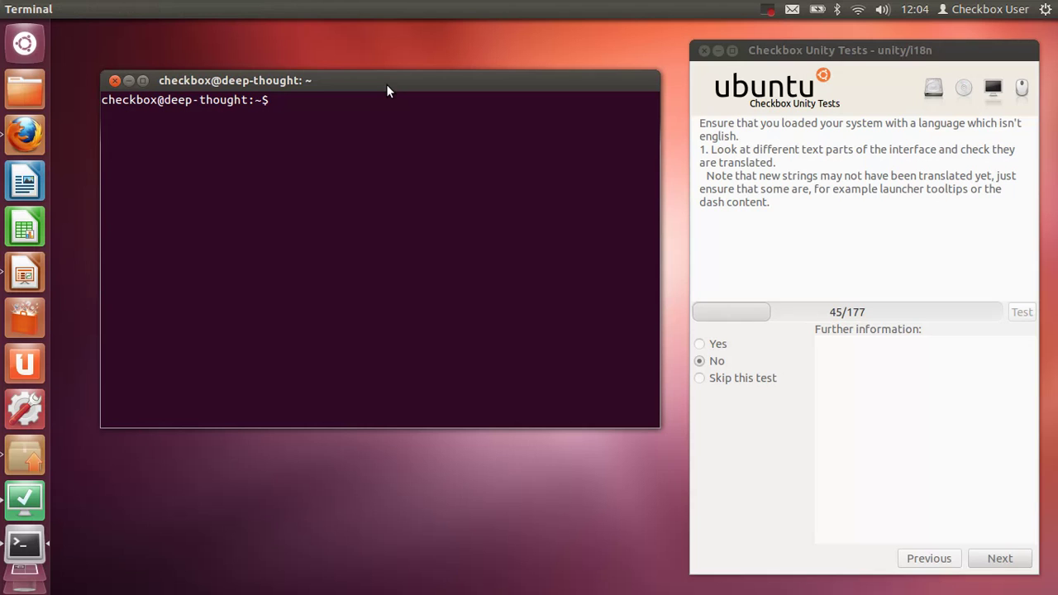
pyautogui.write('ubuntu-bug')
pyautogui.write('unity')
# Run ubuntu-bug unity, answer No to the graphical-only question, and send the report
pyautogui.press('Return')
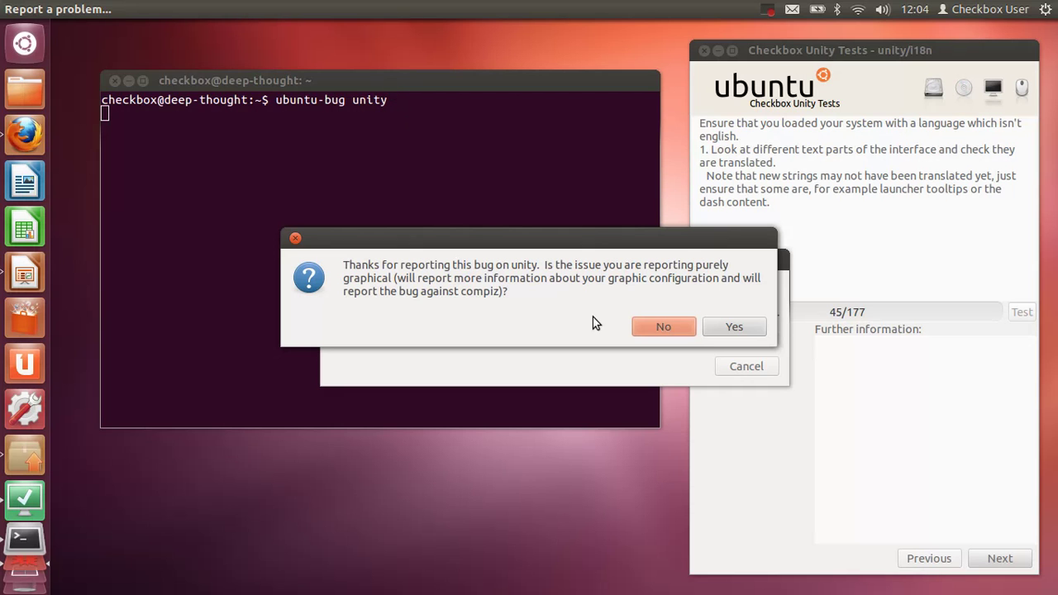
pyautogui.click(634, 328)
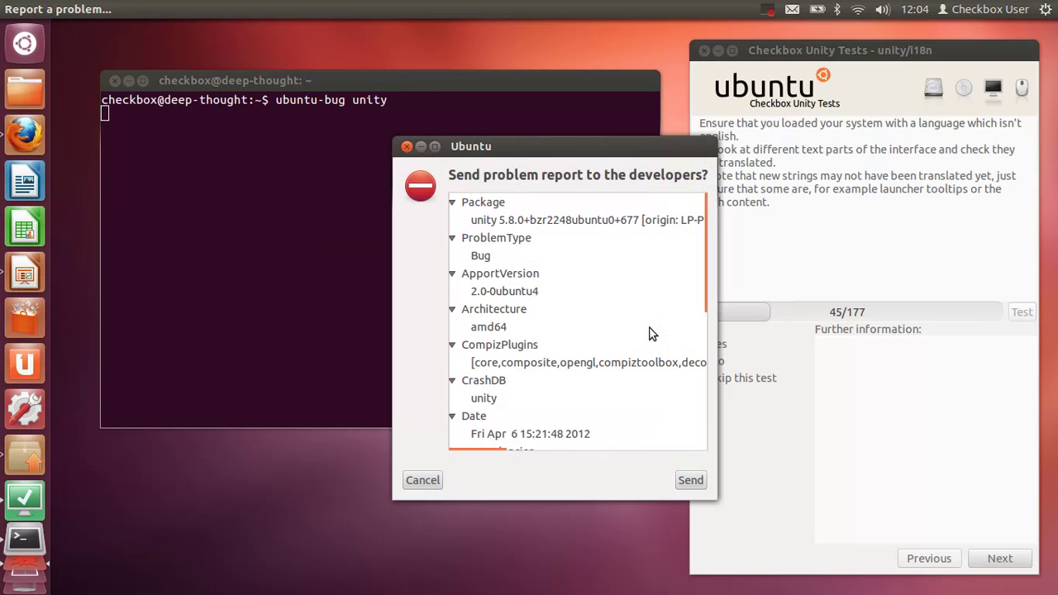
pyautogui.click(702, 483)
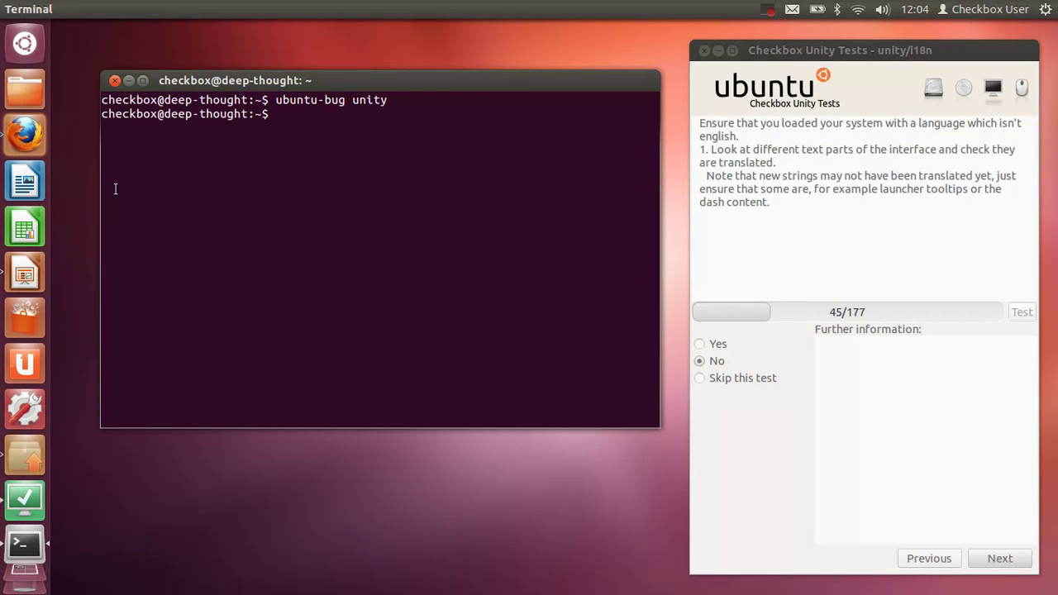
# Check that Launchpad's Unity bug page is processing the report data, then go back to Checkbox at 45 of 177
pyautogui.click(20, 140)
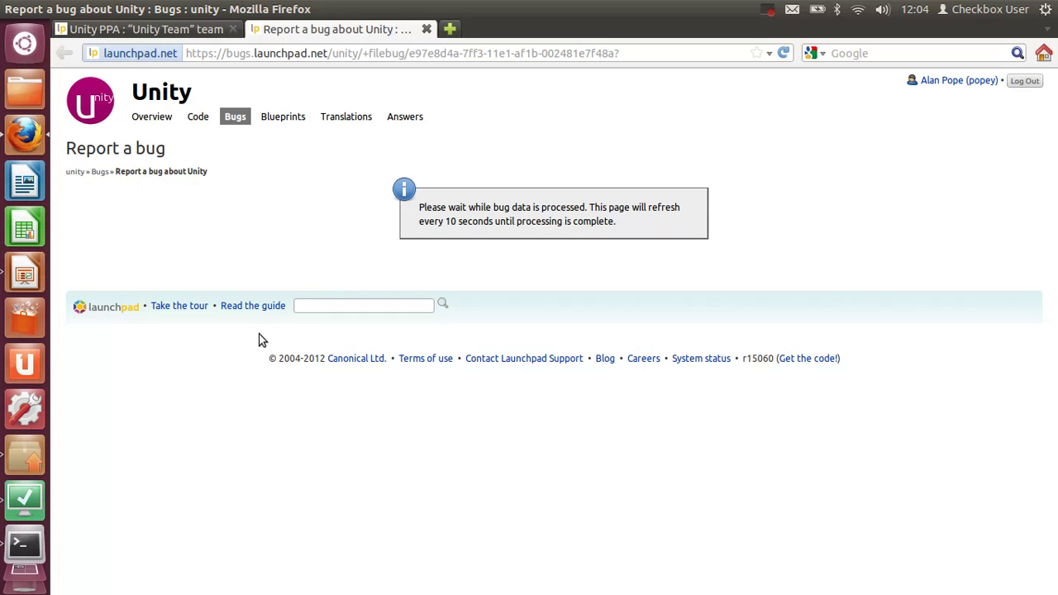
pyautogui.click(23, 506)
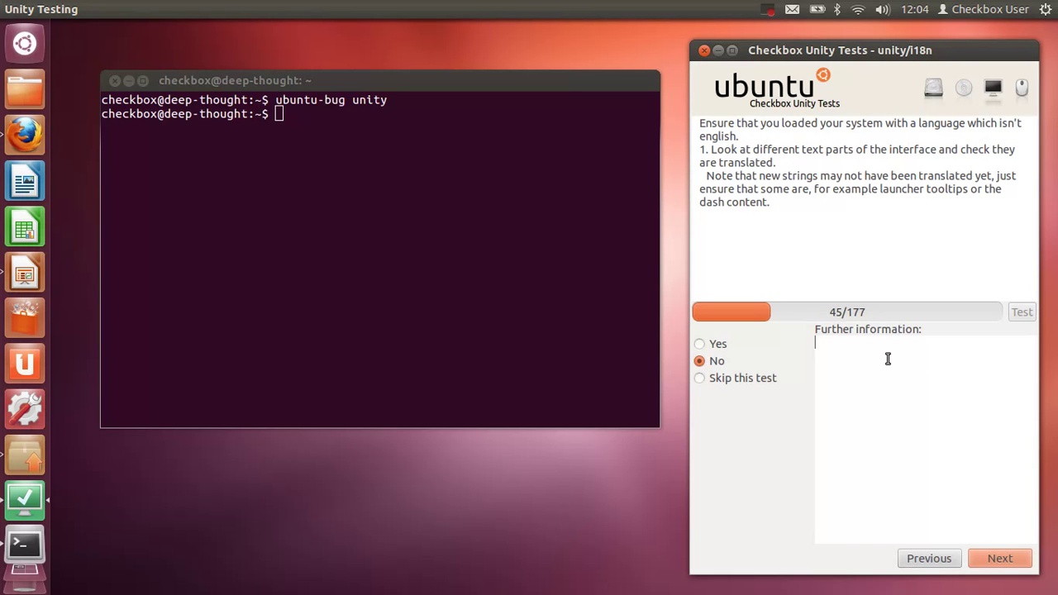
# Bring up the 'Give feedback' slide listing ubuntu-bug, #ubuntu-unity IRC and the unity-design mailing list
pyautogui.click(29, 137)
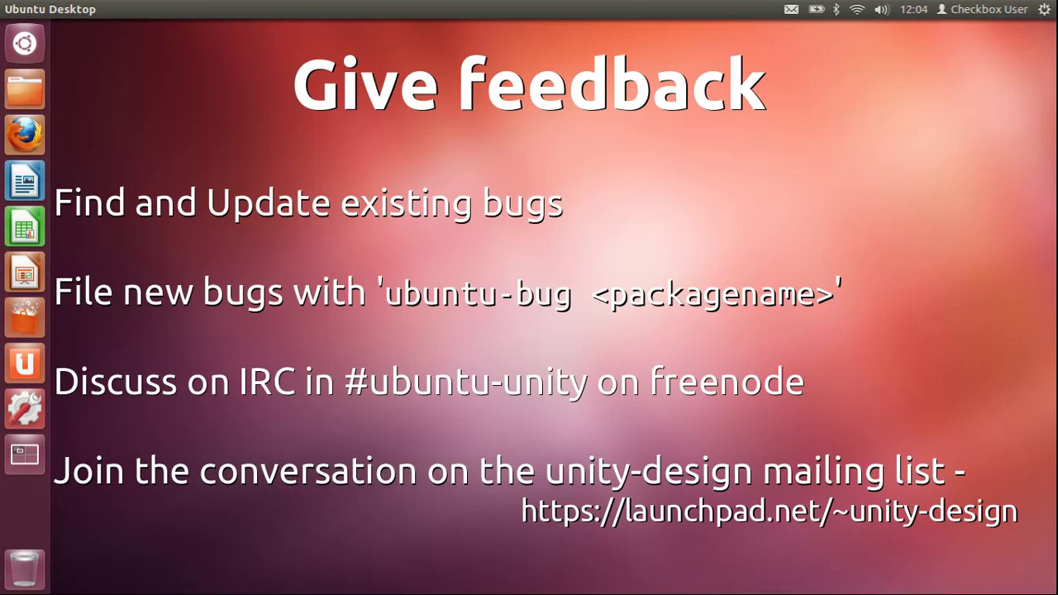
# Enter the summary 'Launcher crashes when dragging icons to it.' on Launchpad's Unity bug page and look for matching bugs
pyautogui.click(24, 272)
pyautogui.click(648, 293)
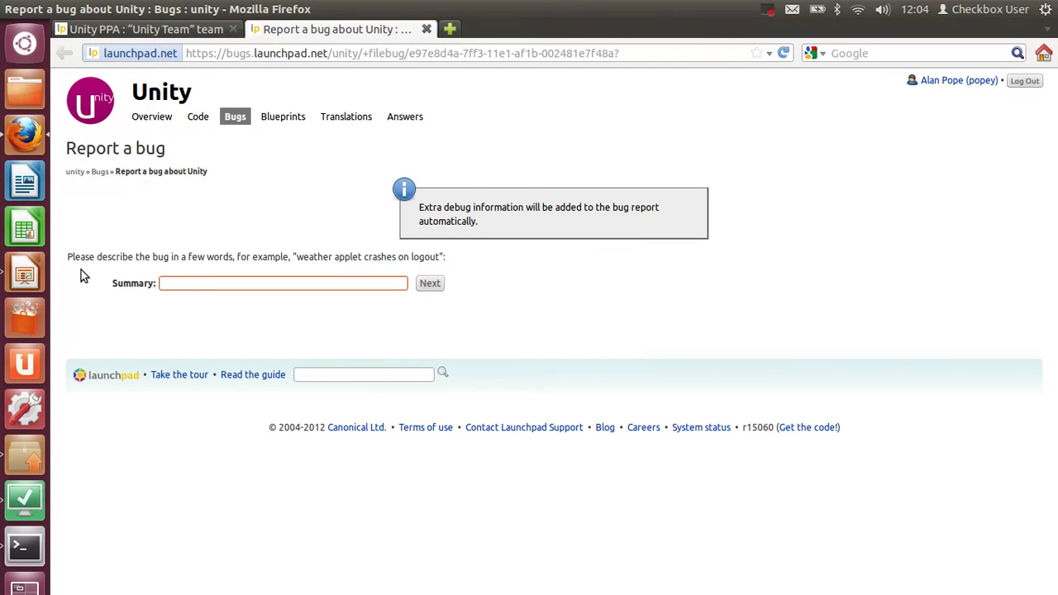
pyautogui.click(199, 286)
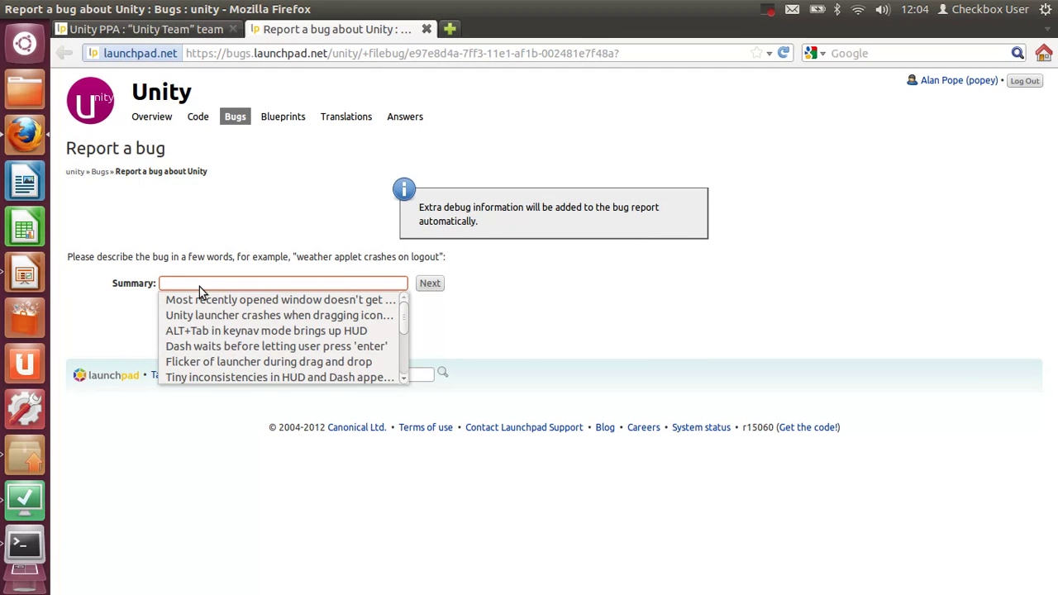
pyautogui.write('L')
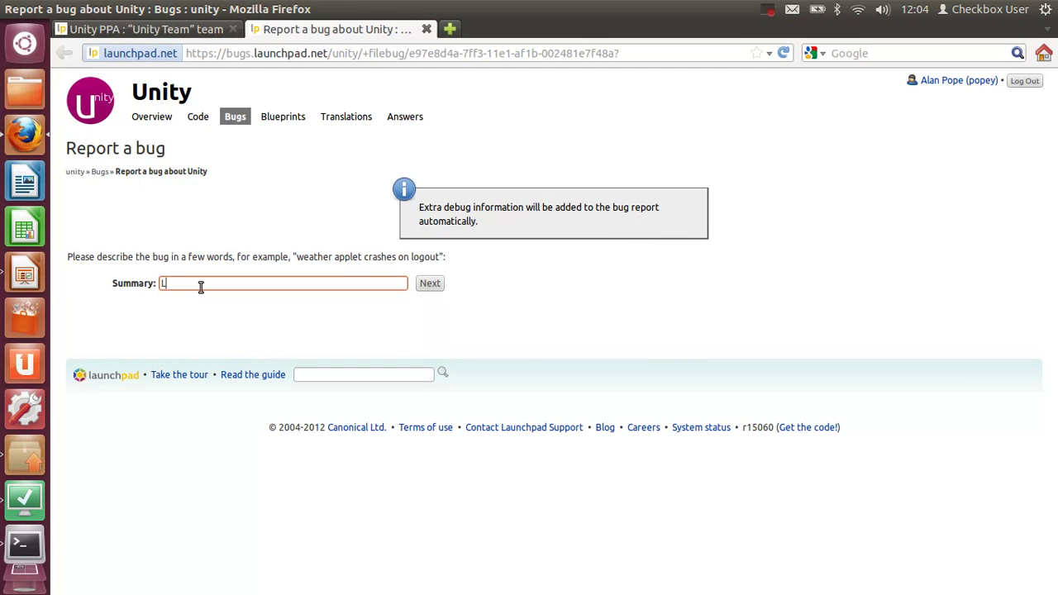
pyautogui.write('auncher')
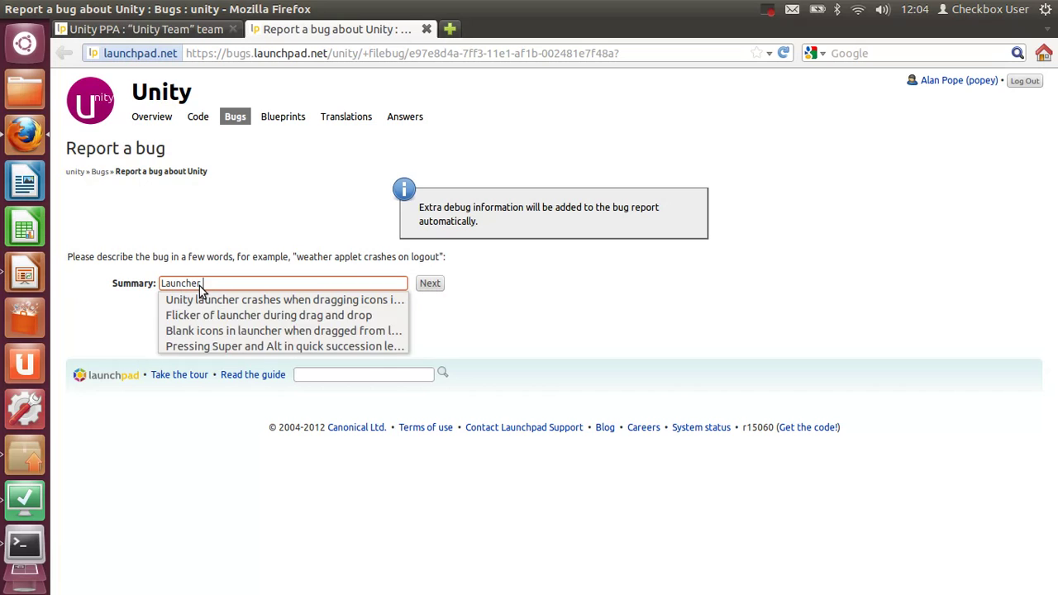
pyautogui.write(' crashes when dr')
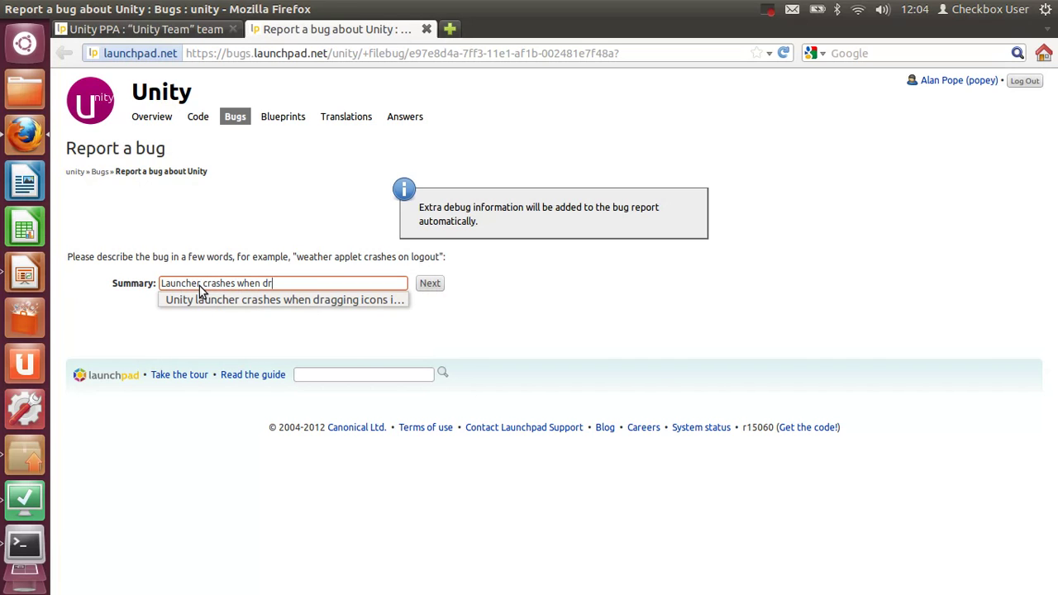
pyautogui.write('agging icons to it.')
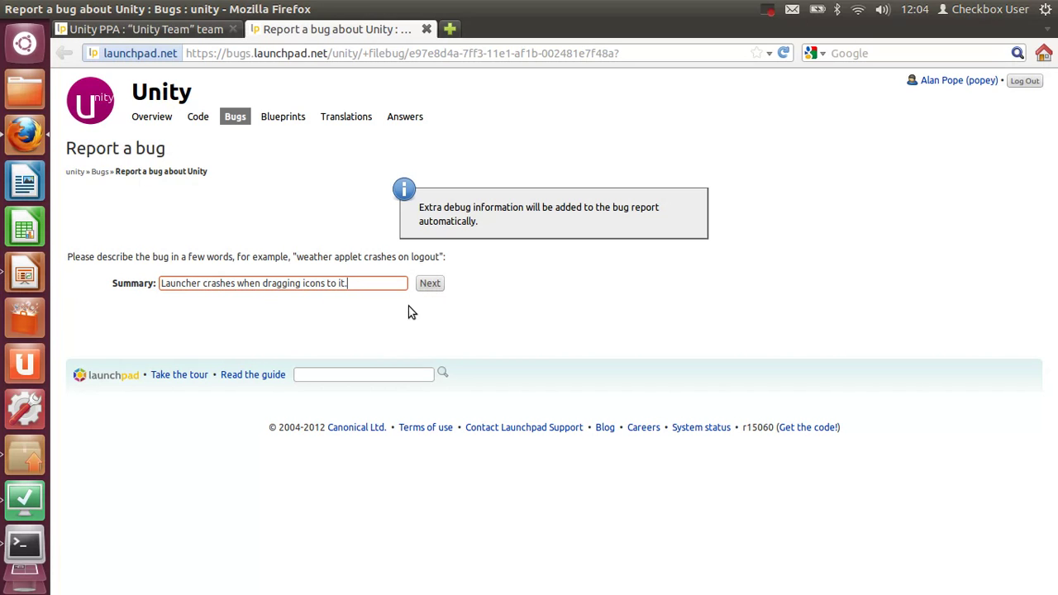
pyautogui.click(428, 283)
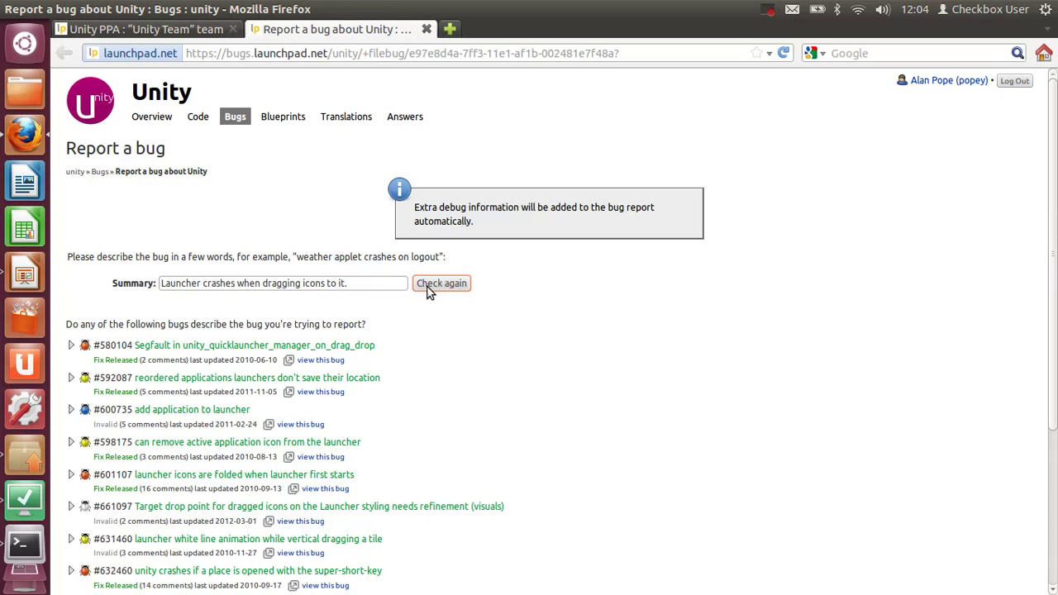
pyautogui.scroll(-4, 673, 364)
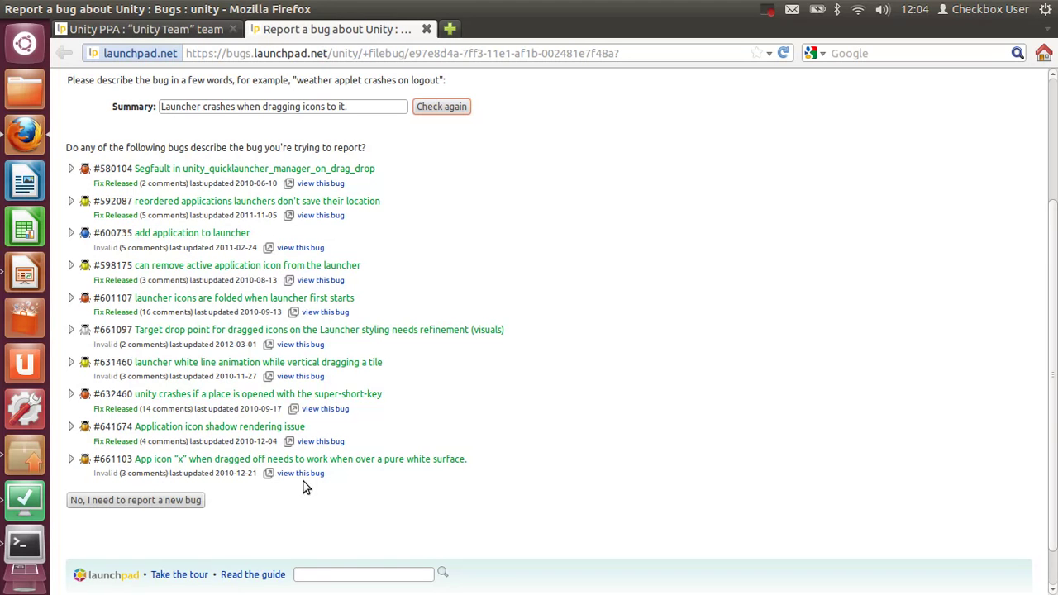
# Open suggested bug #661103 to compare it, then close it
pyautogui.click(307, 475)
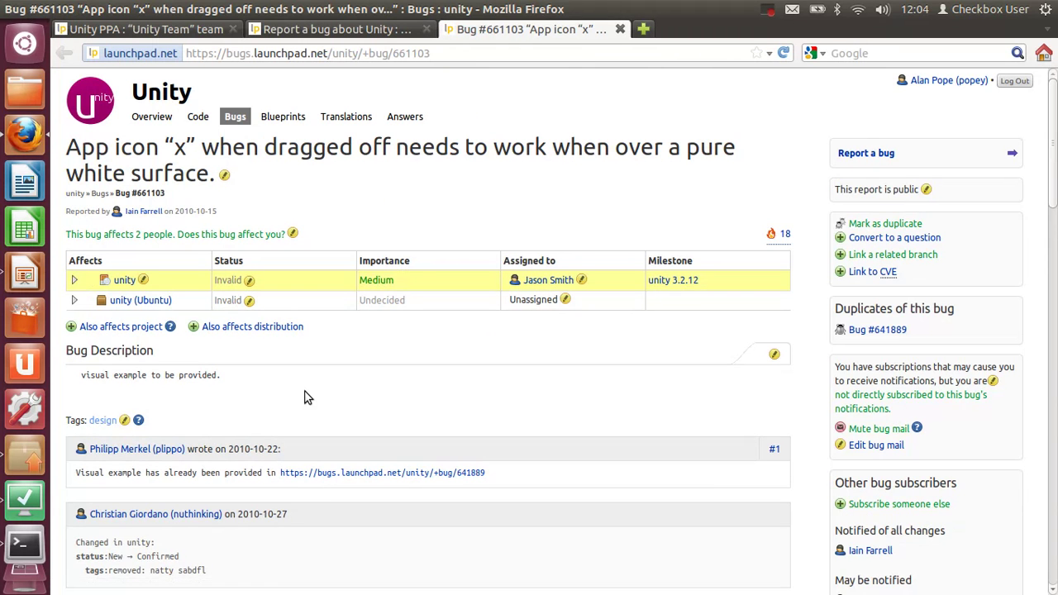
pyautogui.scroll(-8, 511, 390)
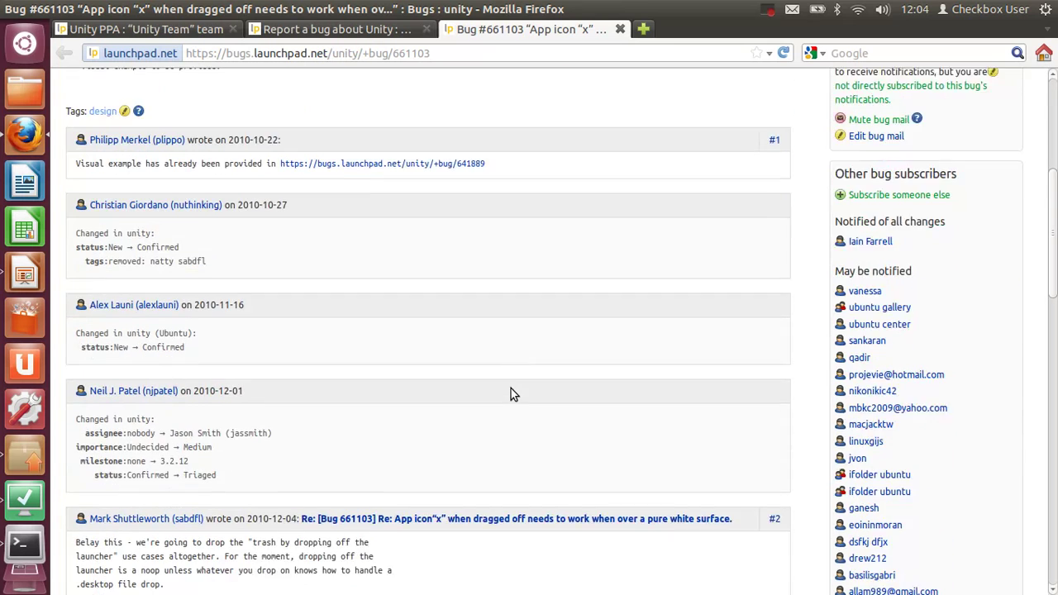
pyautogui.scroll(5, 511, 390)
pyautogui.scroll(3, 510, 394)
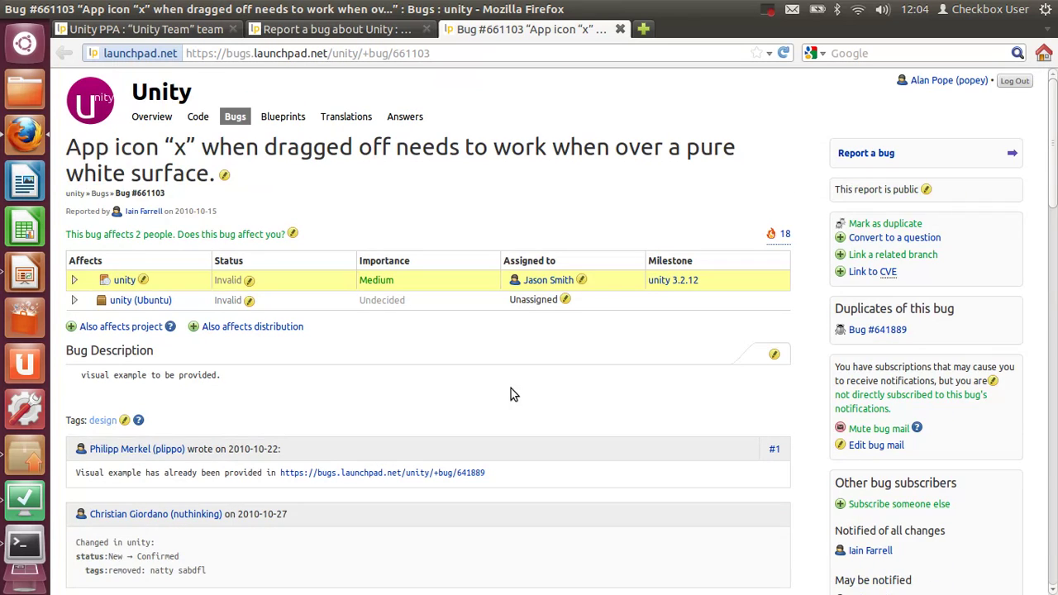
pyautogui.hotkey('ctrl', 'w')
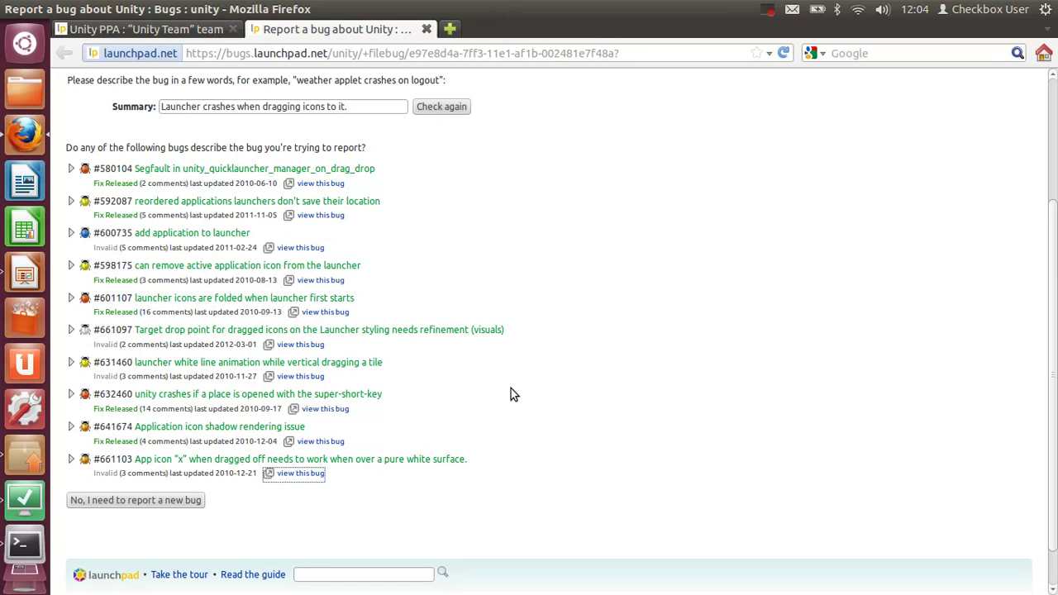
# Review bug #641674 in a background tab, close it, and choose 'No, I need to report a new bug'
pyautogui.middleClick(318, 447)
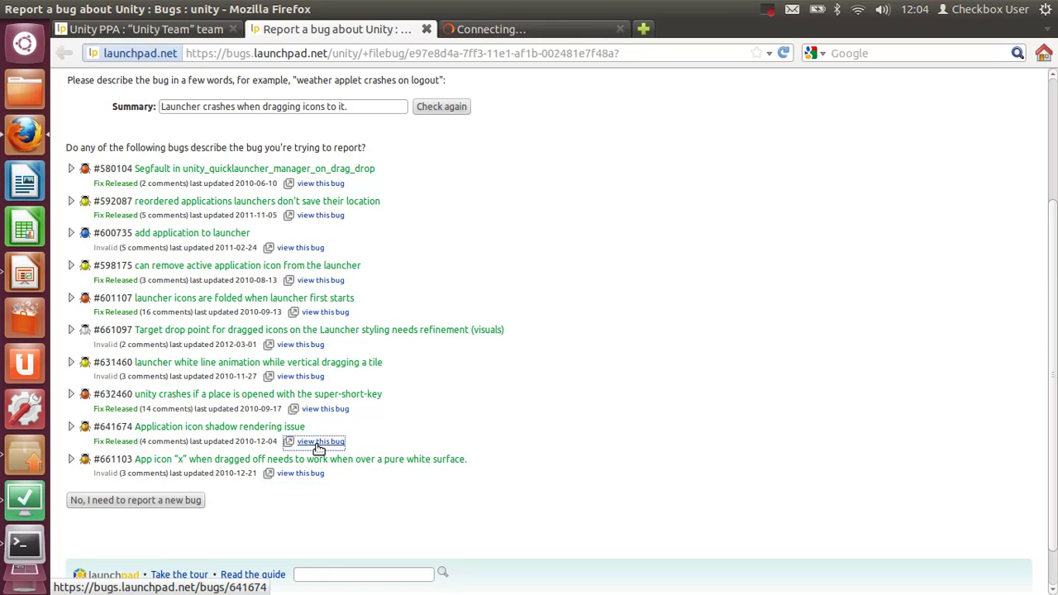
pyautogui.click(557, 33)
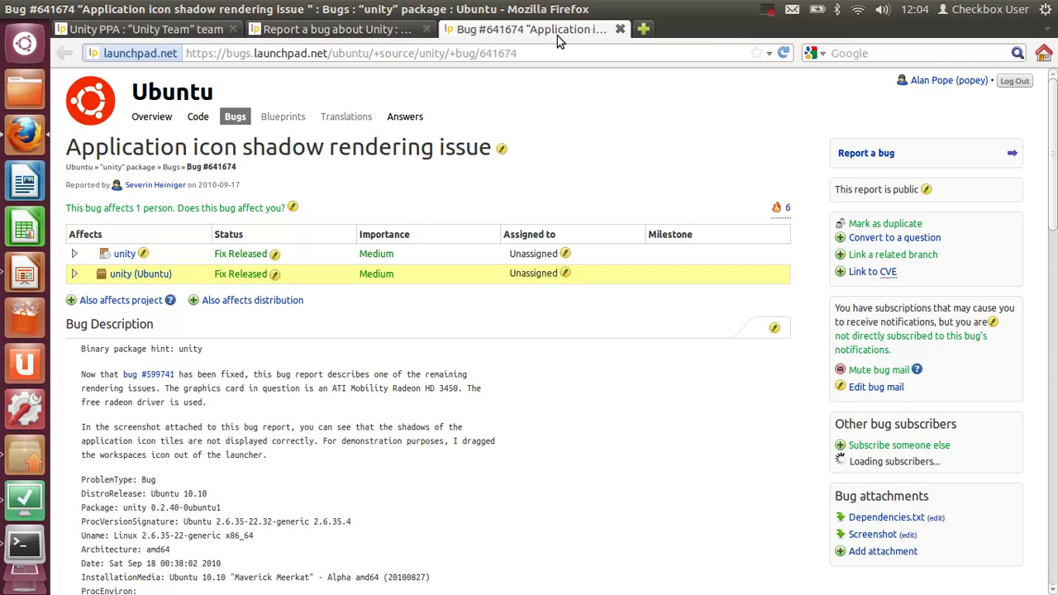
pyautogui.click(293, 211)
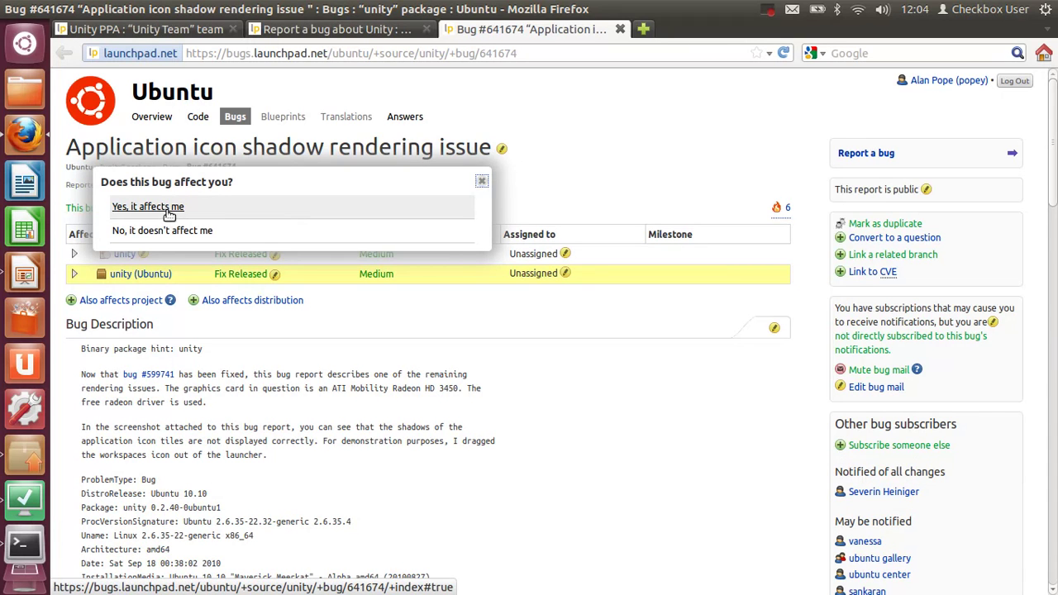
pyautogui.click(482, 181)
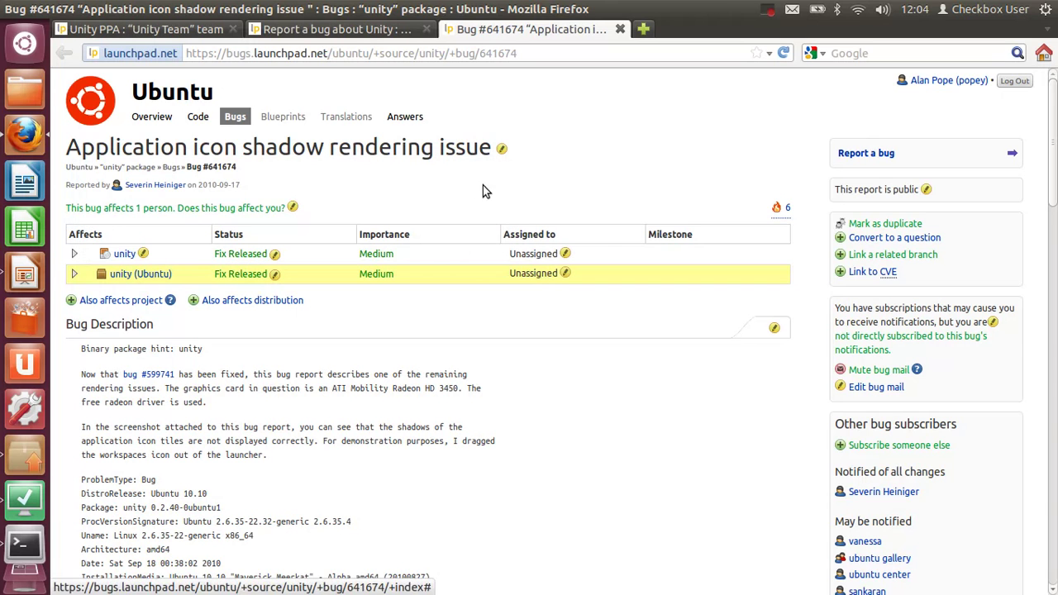
pyautogui.scroll(-20, 481, 372)
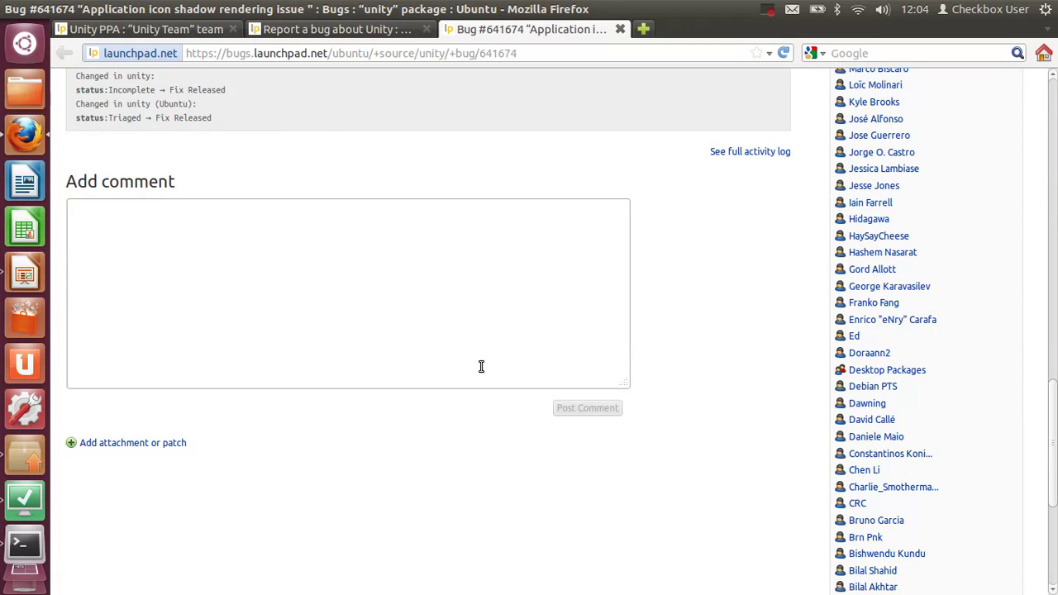
pyautogui.click(620, 29)
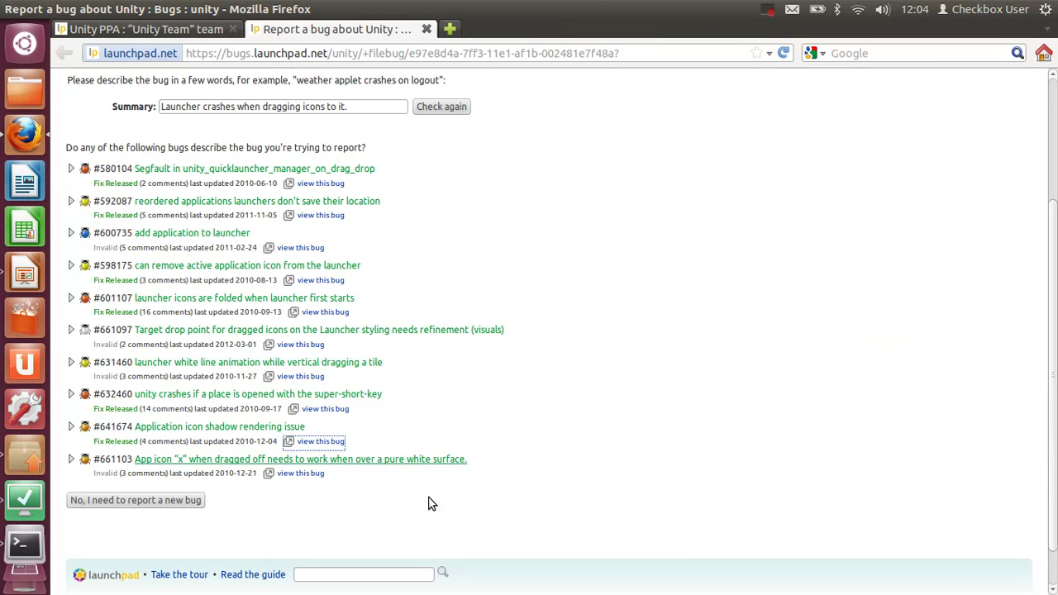
pyautogui.click(149, 507)
pyautogui.scroll(-3, 789, 322)
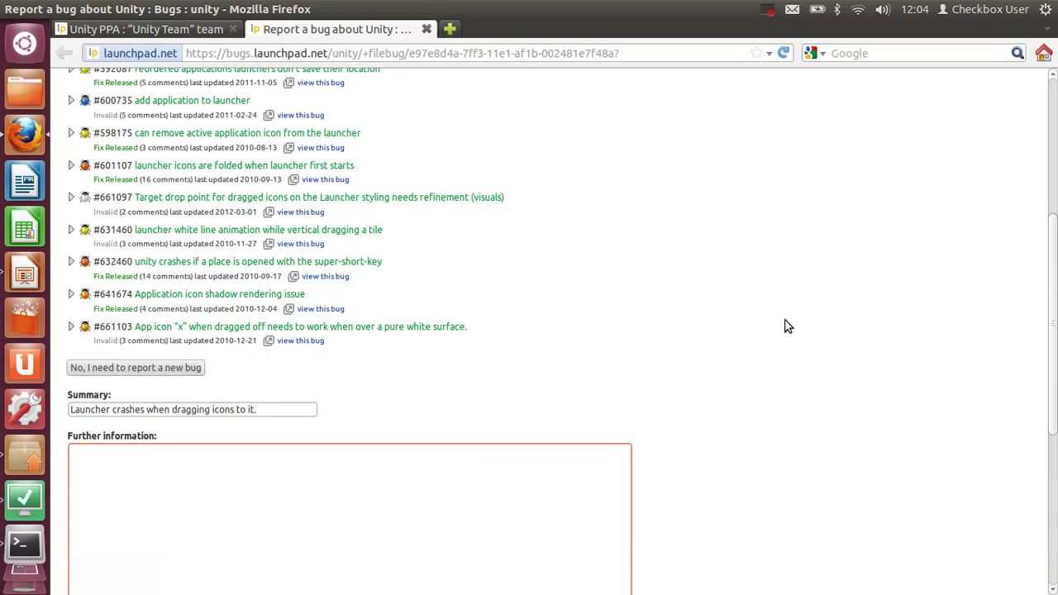
pyautogui.scroll(-5, 786, 326)
pyautogui.click(442, 269)
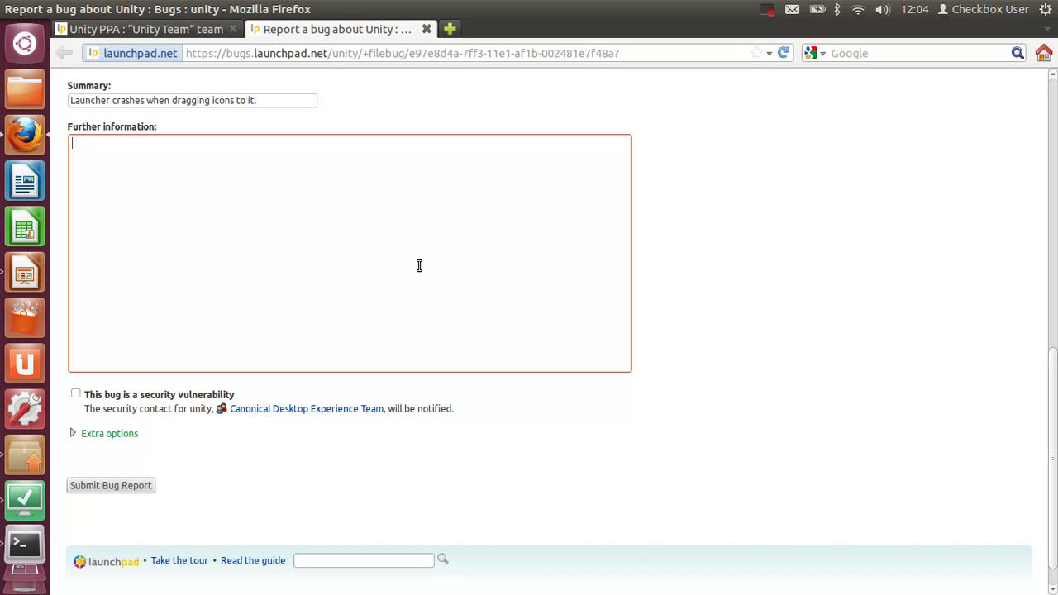
# Expand Extra options on the bug form, then close the 'Report a bug' tab, leaving the Unity PPA page
pyautogui.click(75, 434)
pyautogui.scroll(-3, 650, 352)
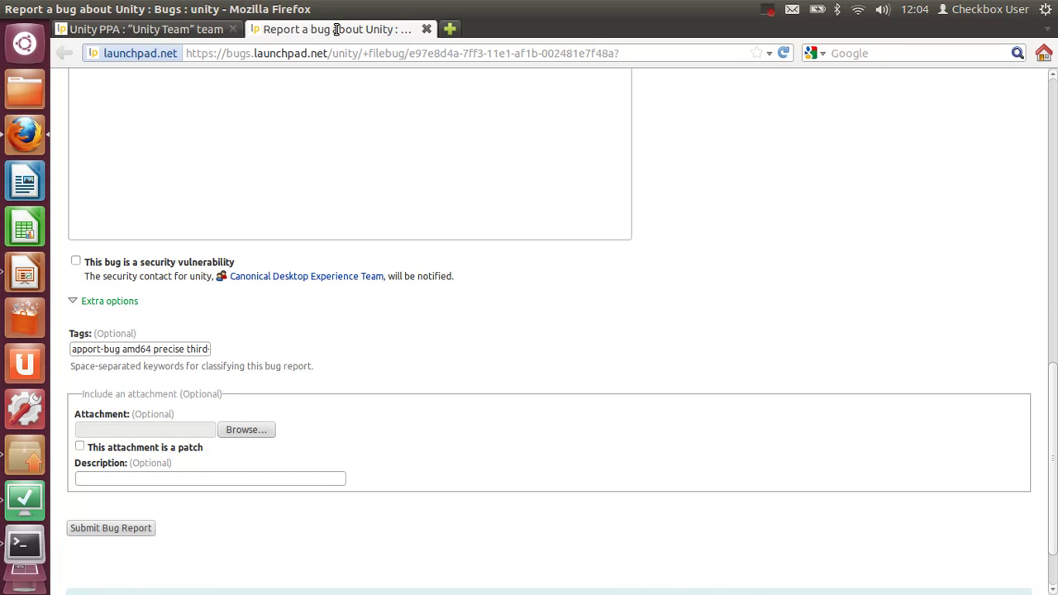
pyautogui.click(427, 29)
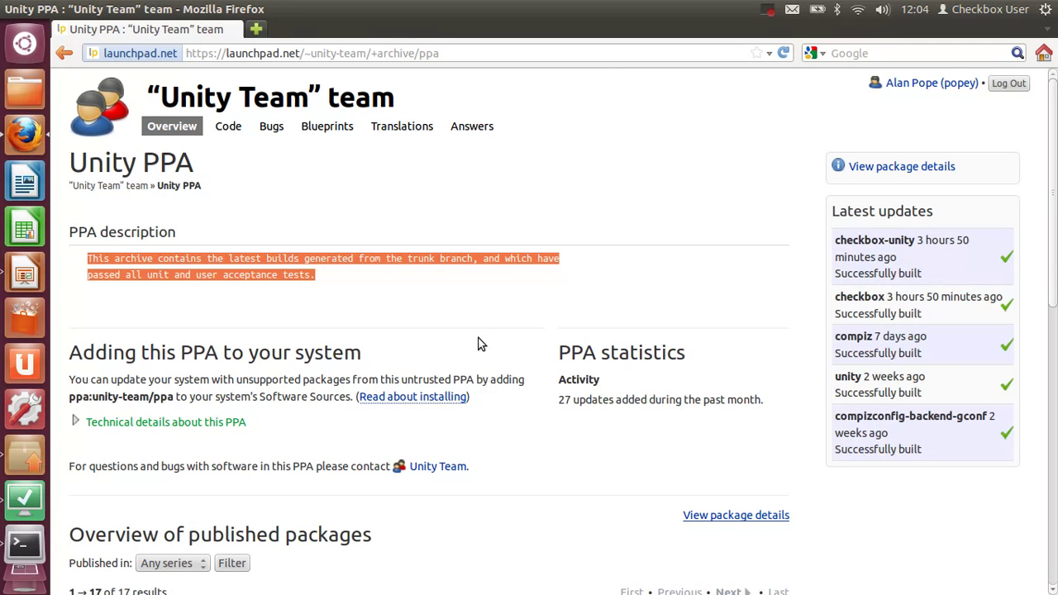
# Switch back to Checkbox Unity Tests, still on the unity/i18n test at 45 of 177
pyautogui.hotkey('alt', 'Tab')
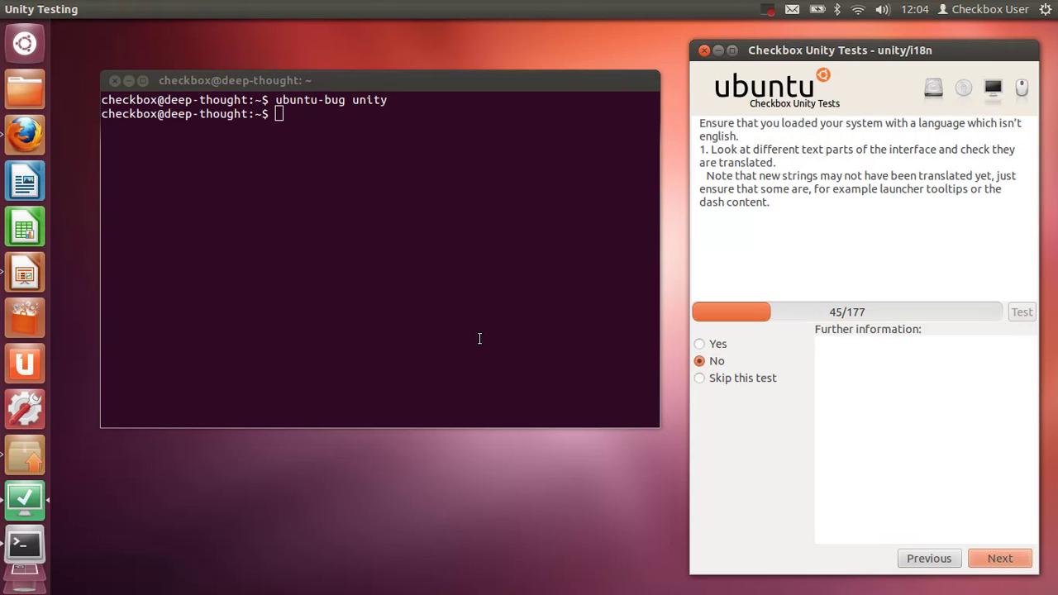